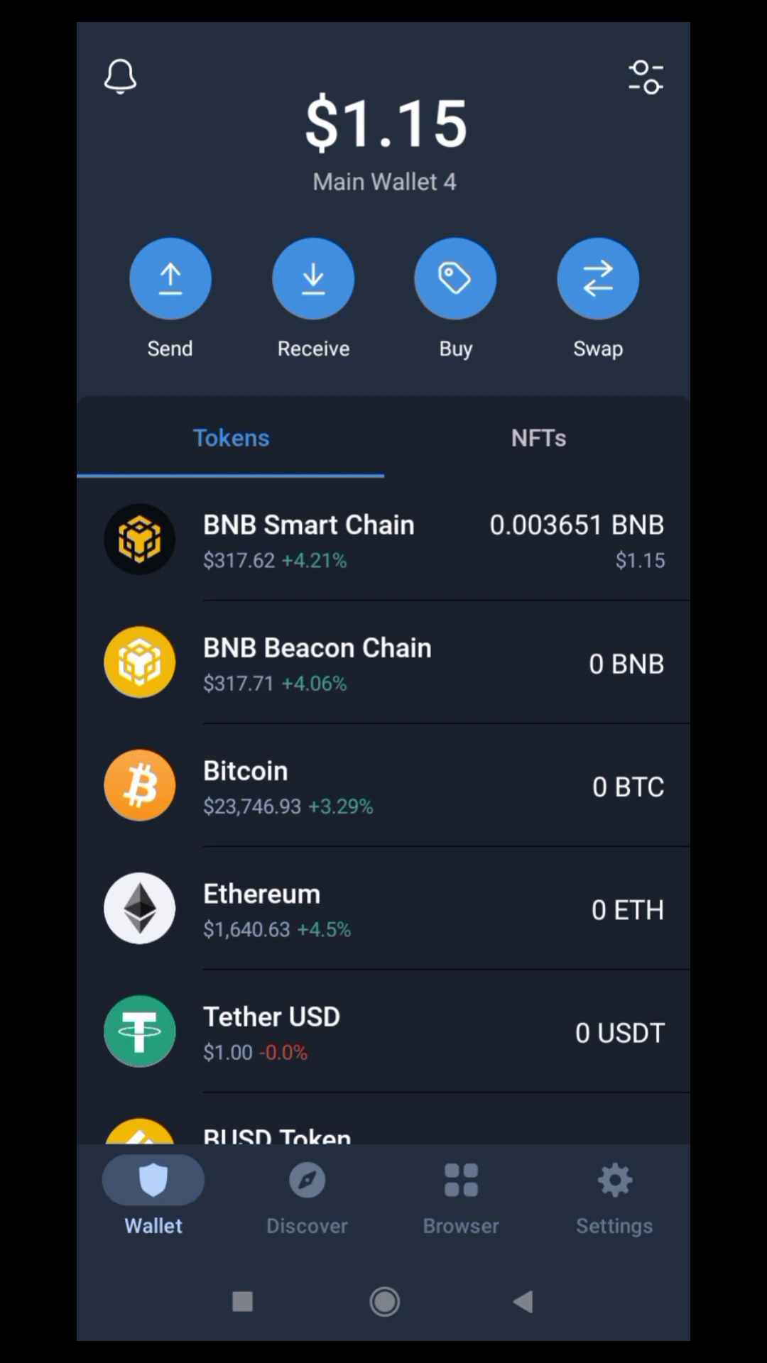
Copy the token contract address from Telegram Saved Messages and return to Trust Wallet
left_click(242, 1302)
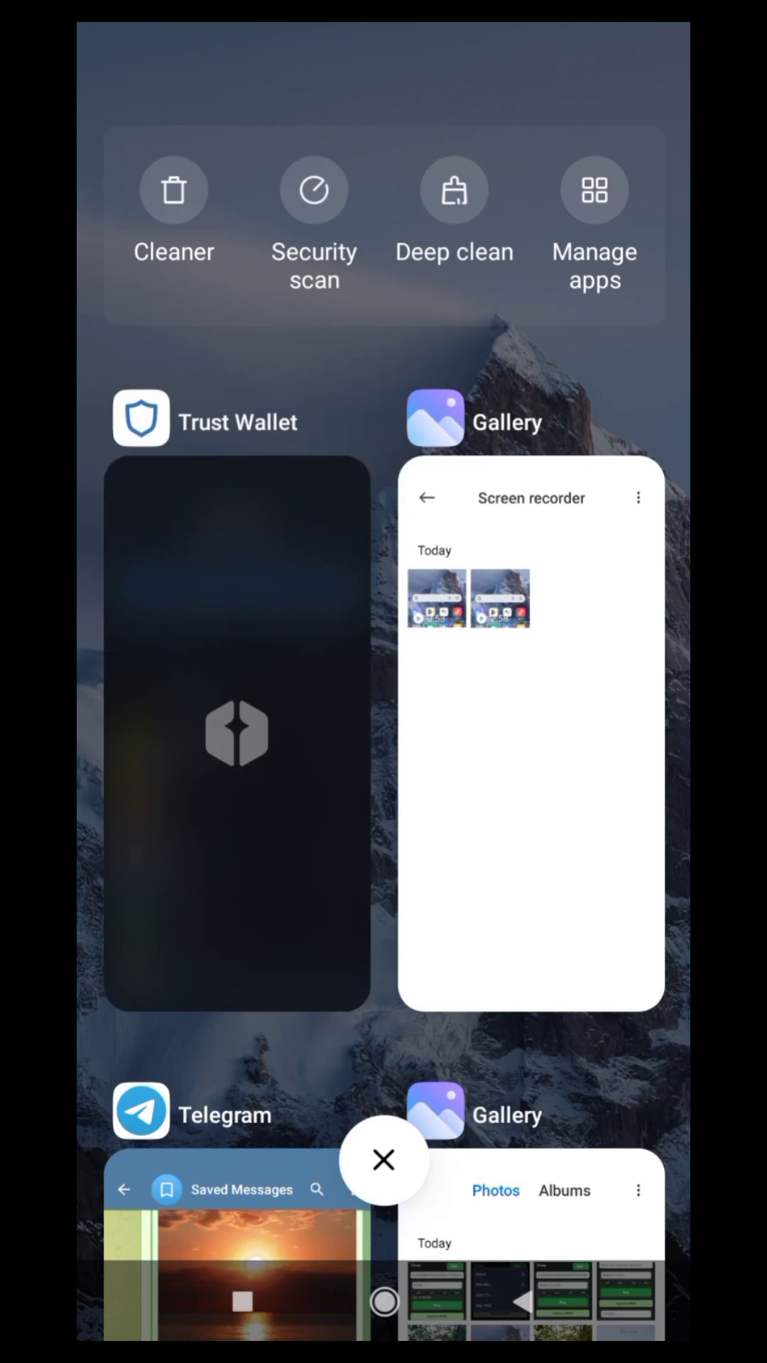
scroll(384, 746, "down", 3)
left_click(237, 1012)
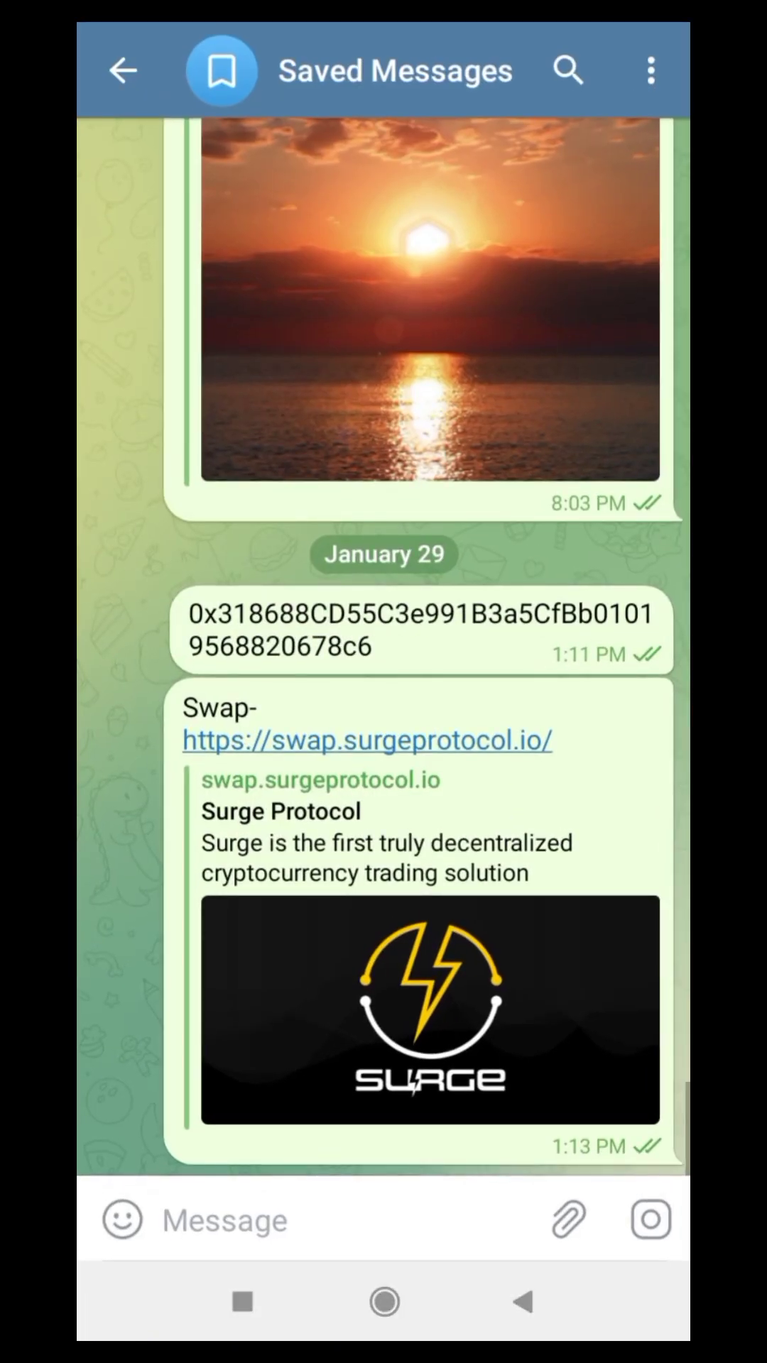
left_click(420, 630)
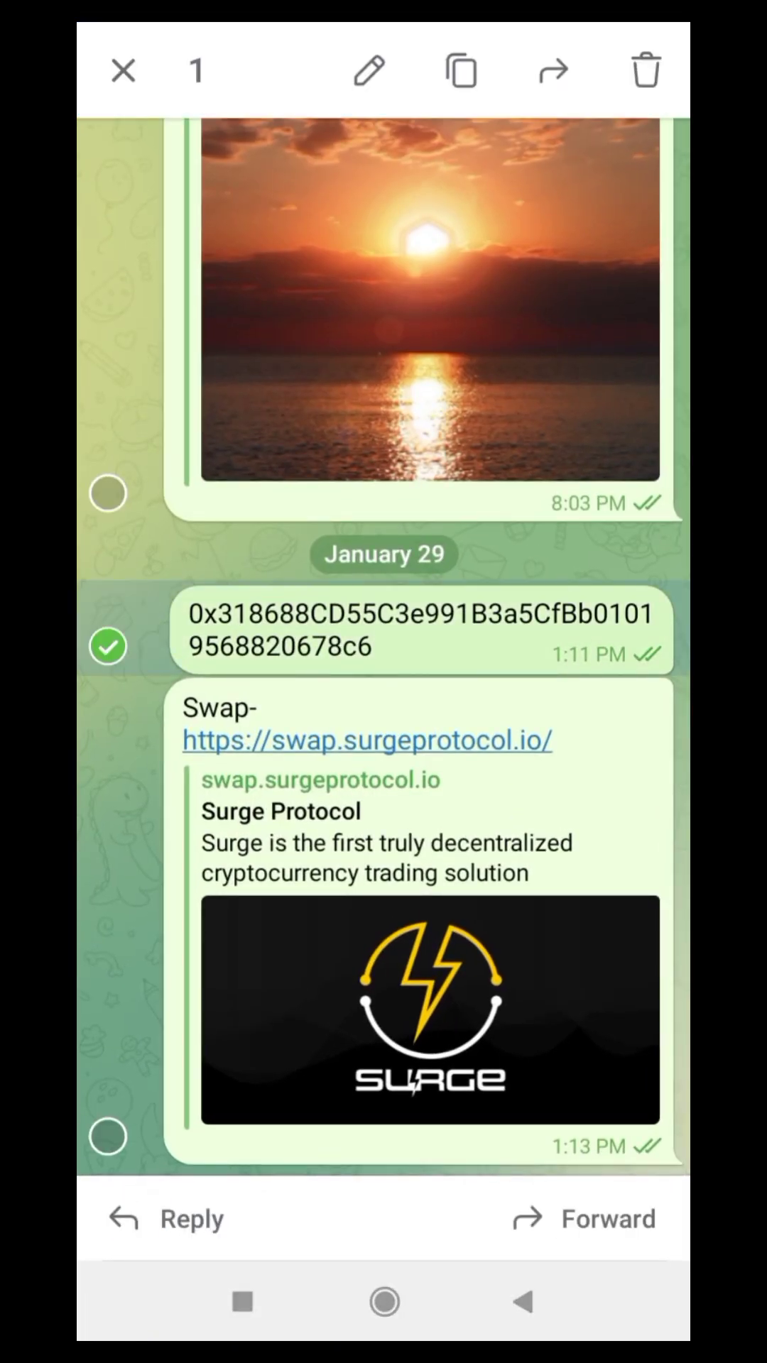
left_click(462, 70)
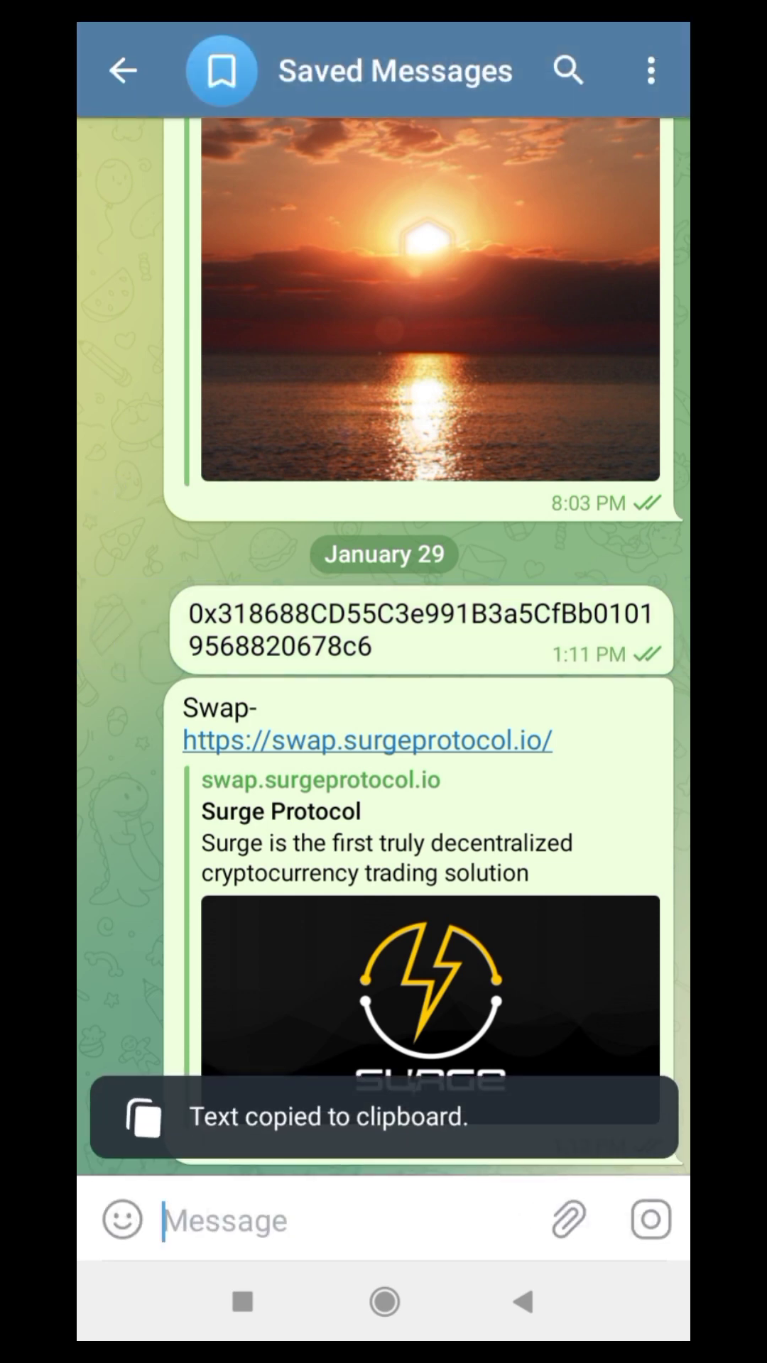
left_click(241, 1302)
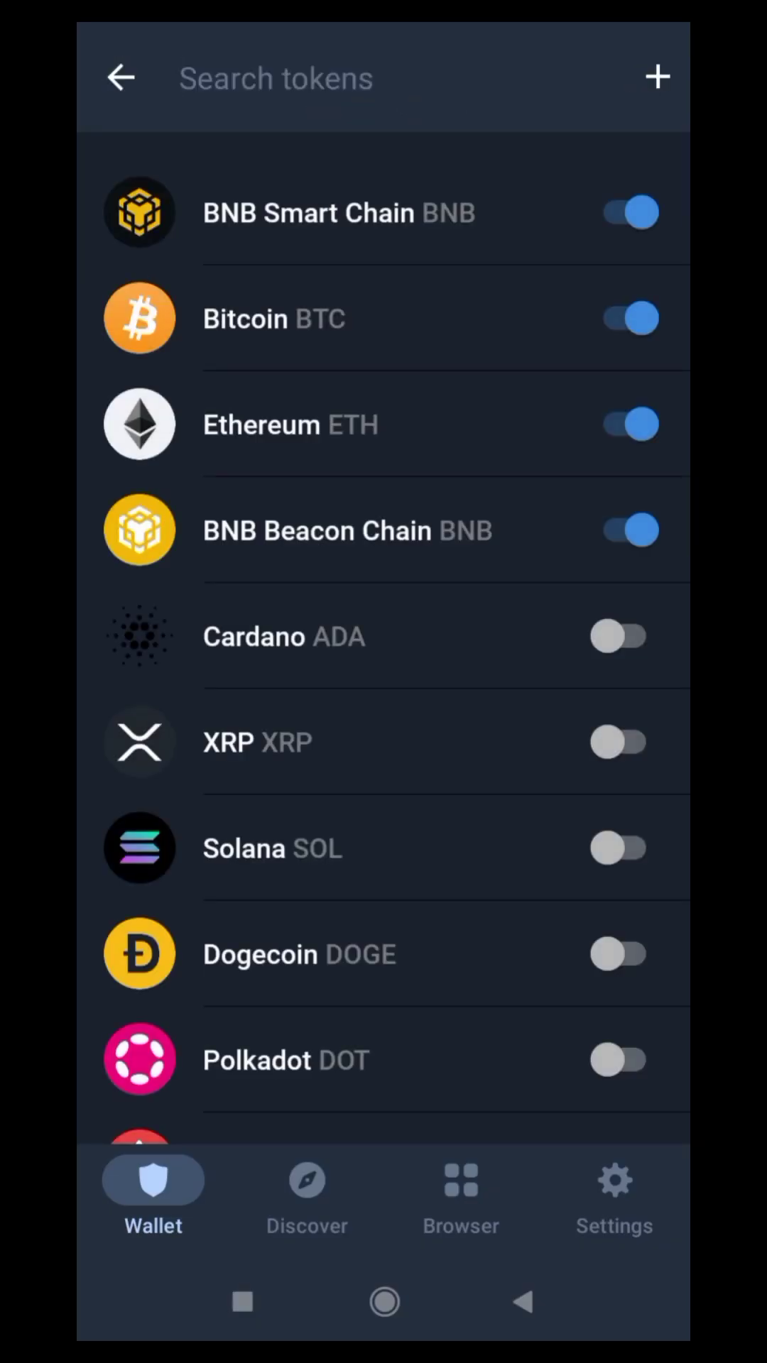
Paste the copied contract address into a custom token and save Surgex (SEX) on BNB Smart Chain
left_click(657, 76)
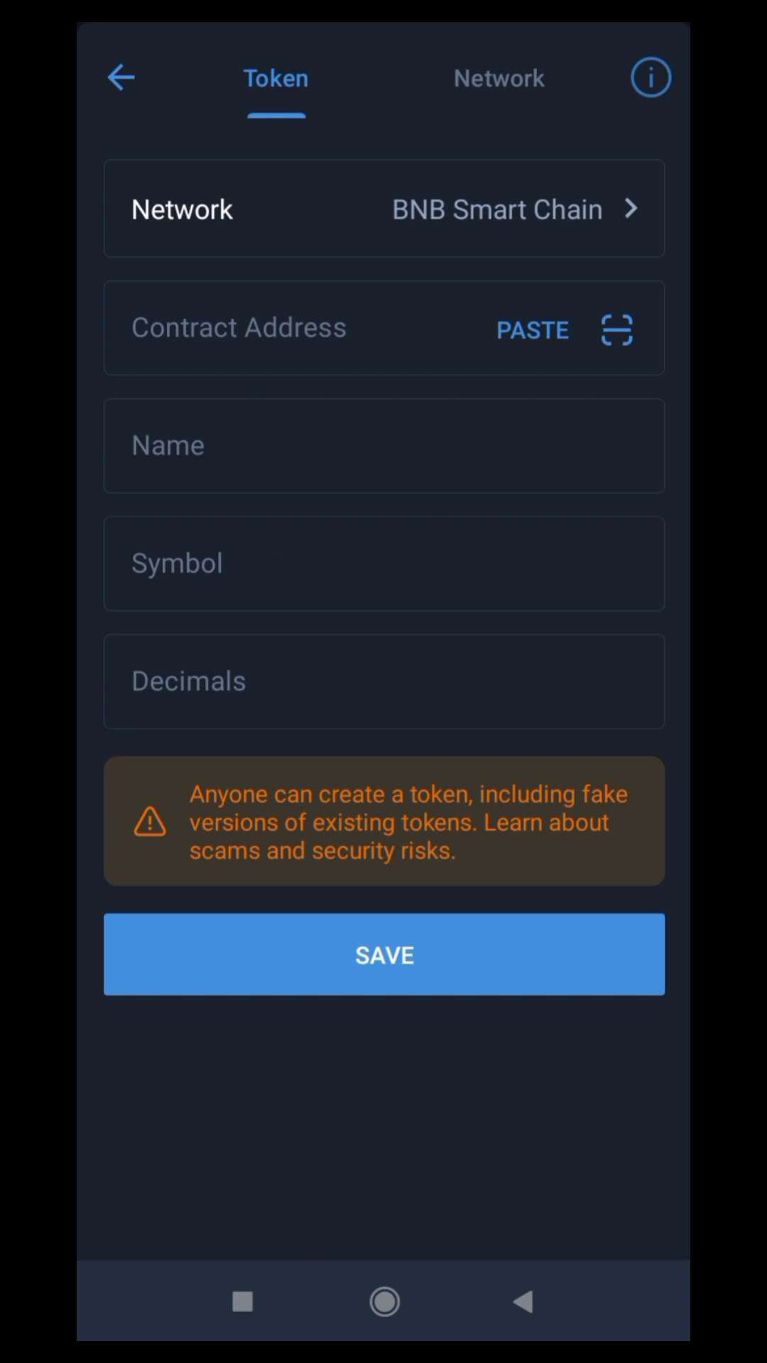
left_click(533, 330)
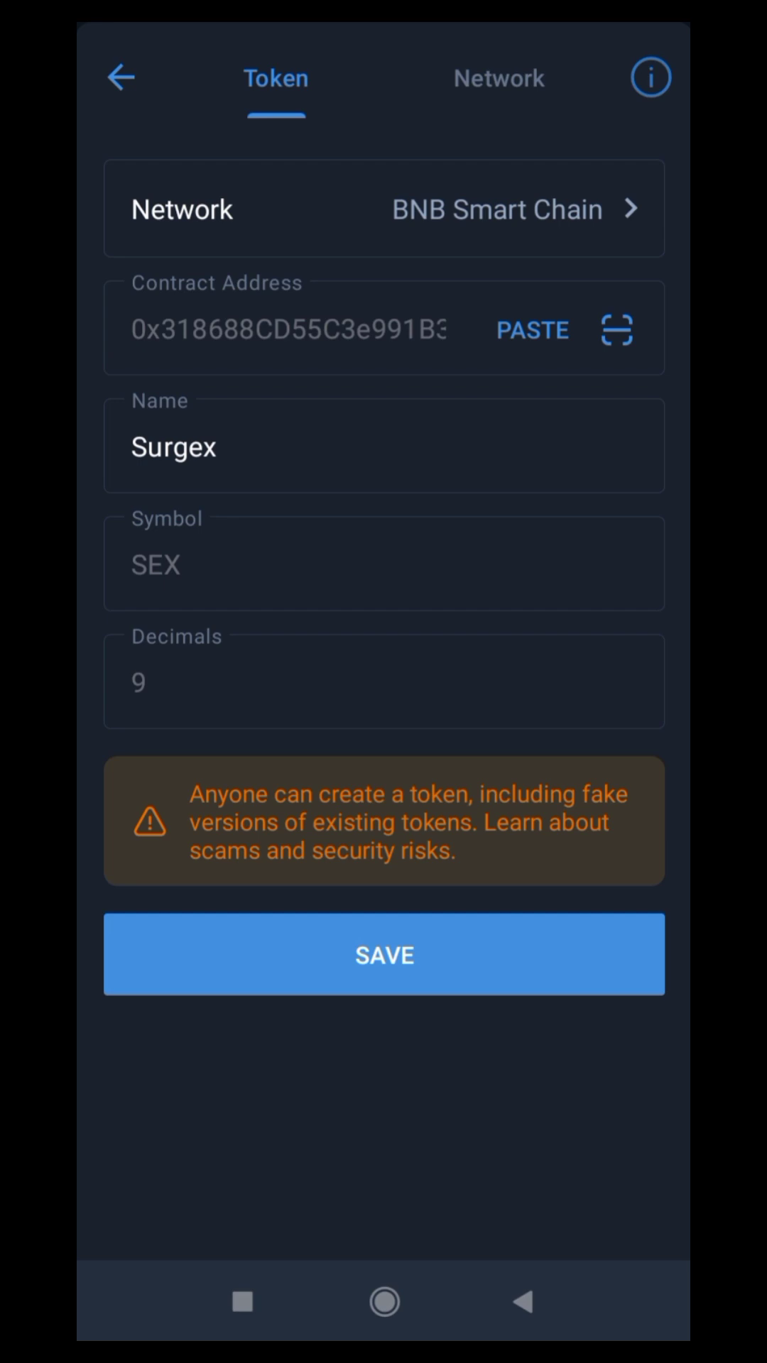
left_click(384, 955)
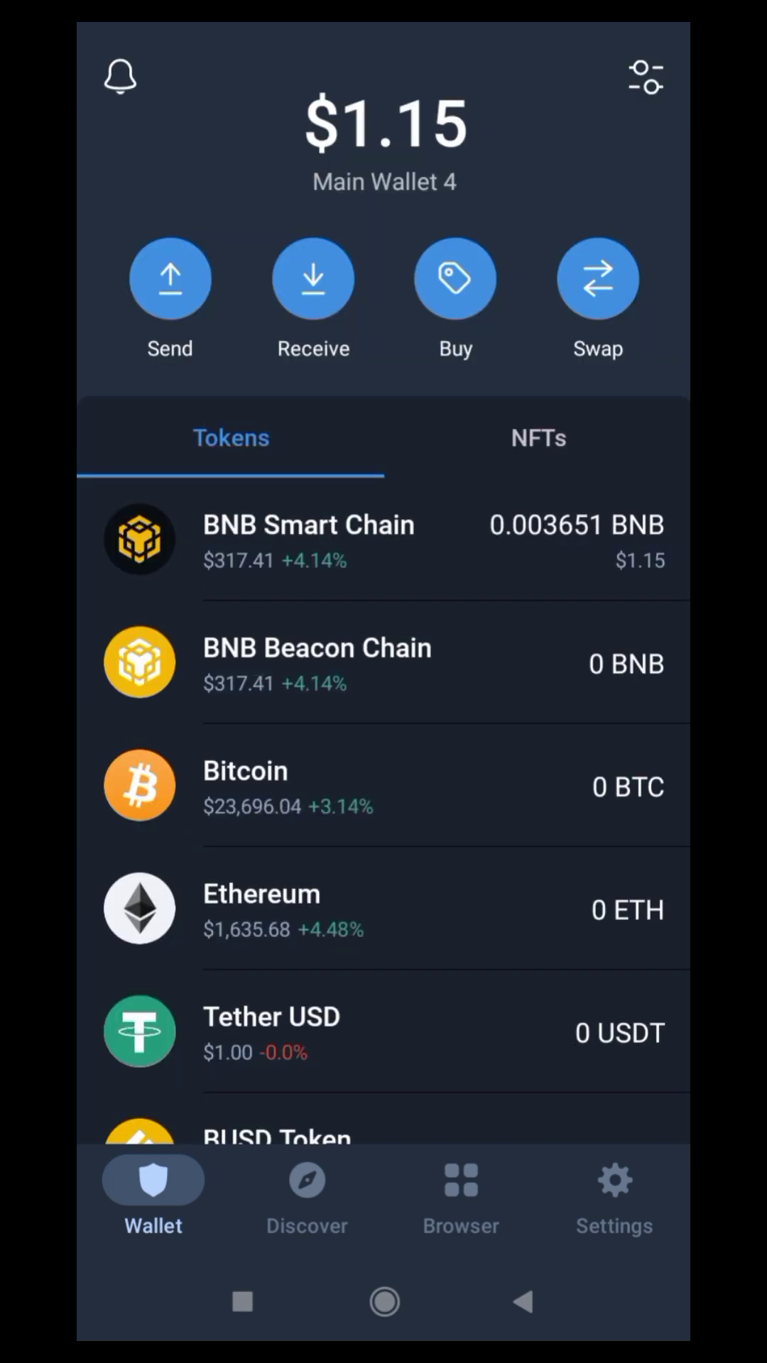
Show Trust Wallet's dApp browser with New DApps and DeFi apps like PancakeSwap
left_click(461, 1198)
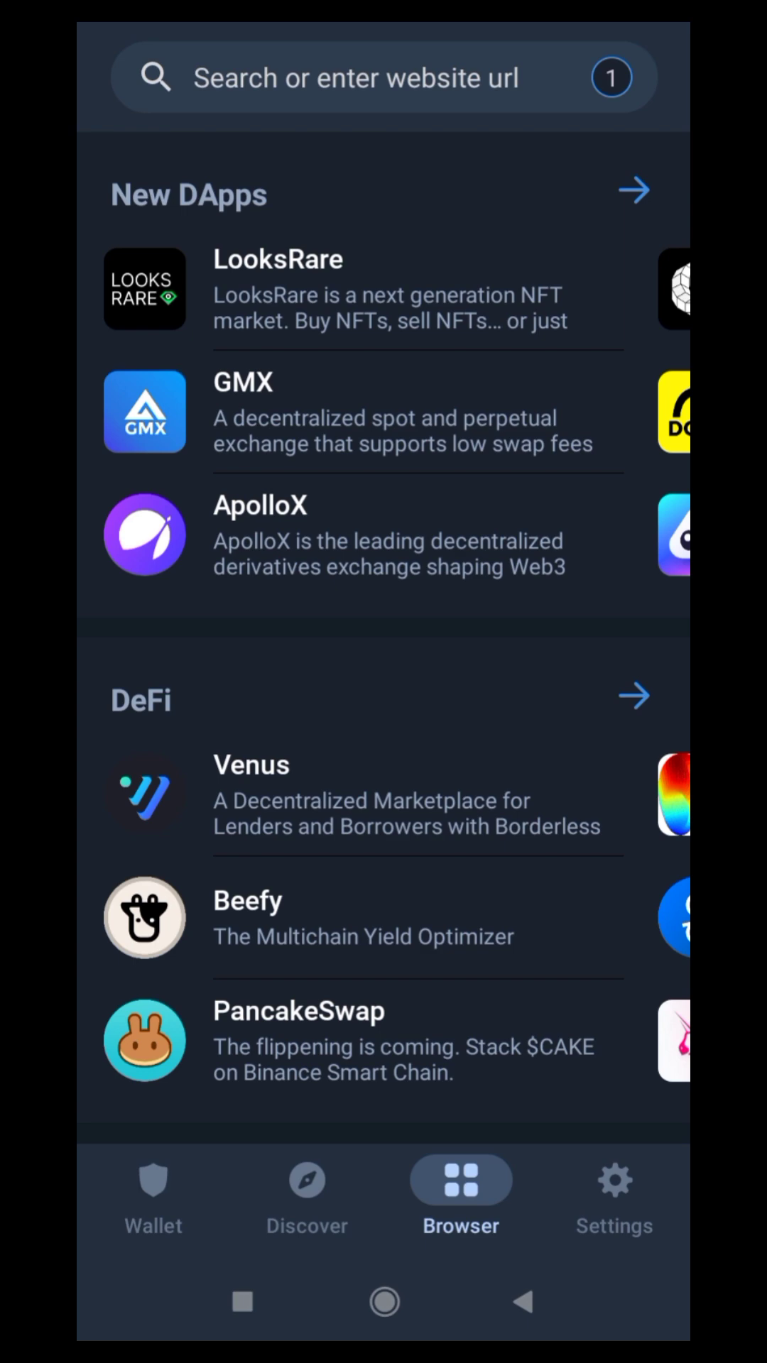
Copy the swap.surgeprotocol.io link from Telegram Saved Messages
left_click(242, 1302)
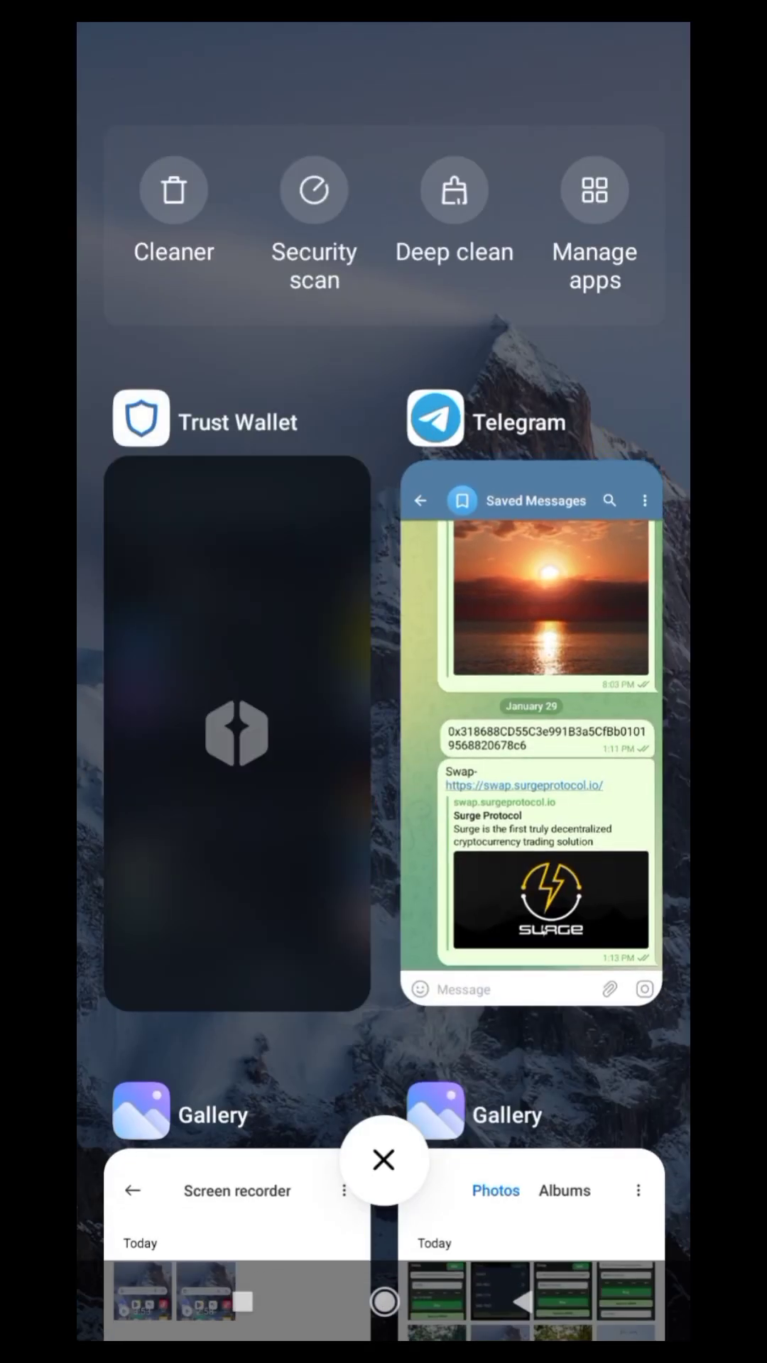
left_click(522, 692)
left_click(368, 739)
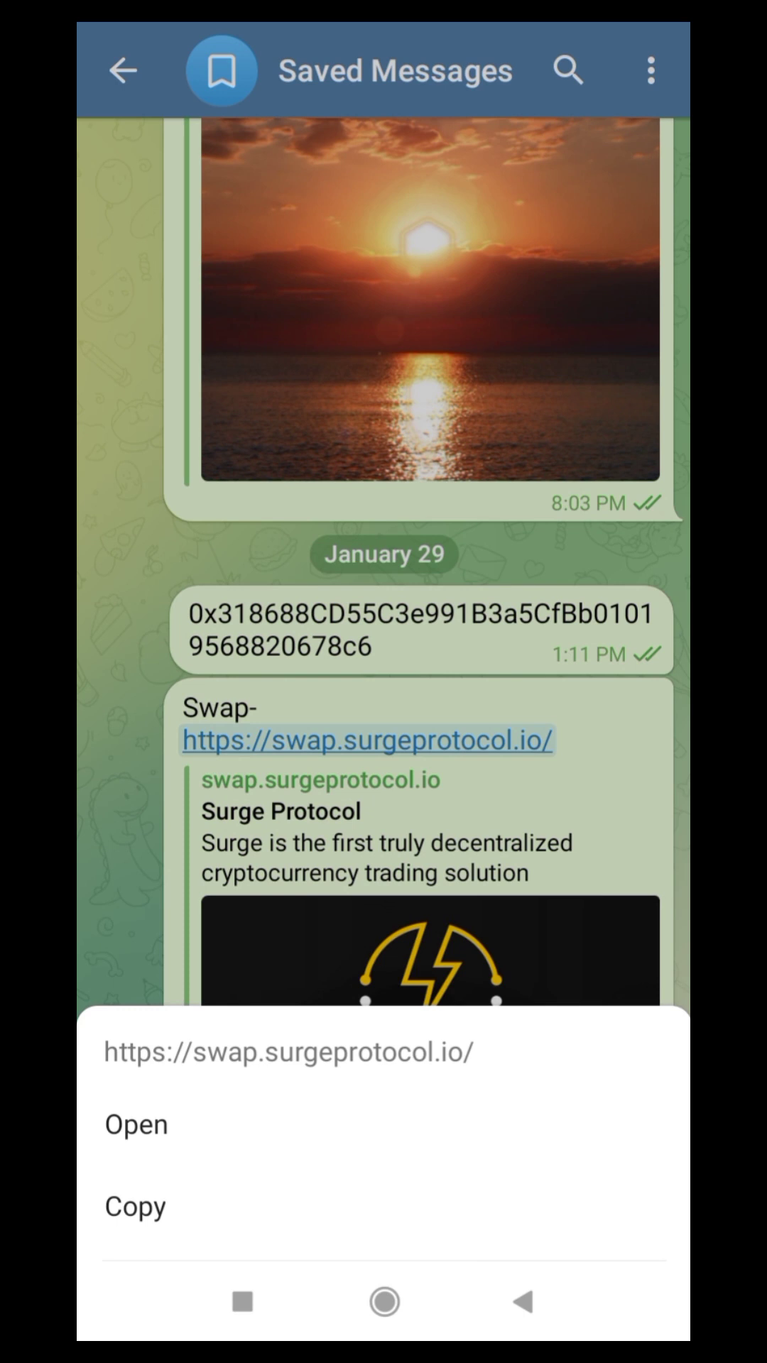
left_click(136, 1207)
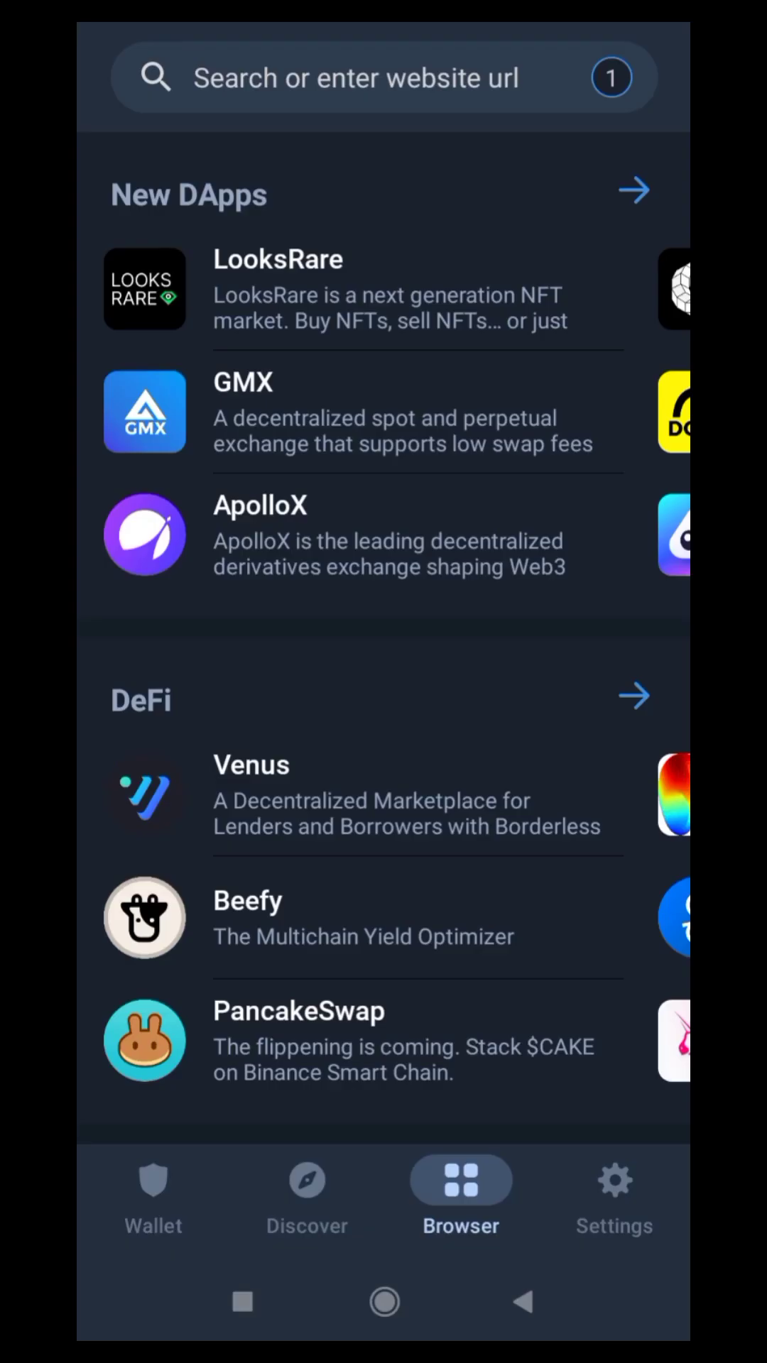
Paste swap.surgeprotocol.io into the browser address bar and load the SurgeSwap page
left_click(357, 78)
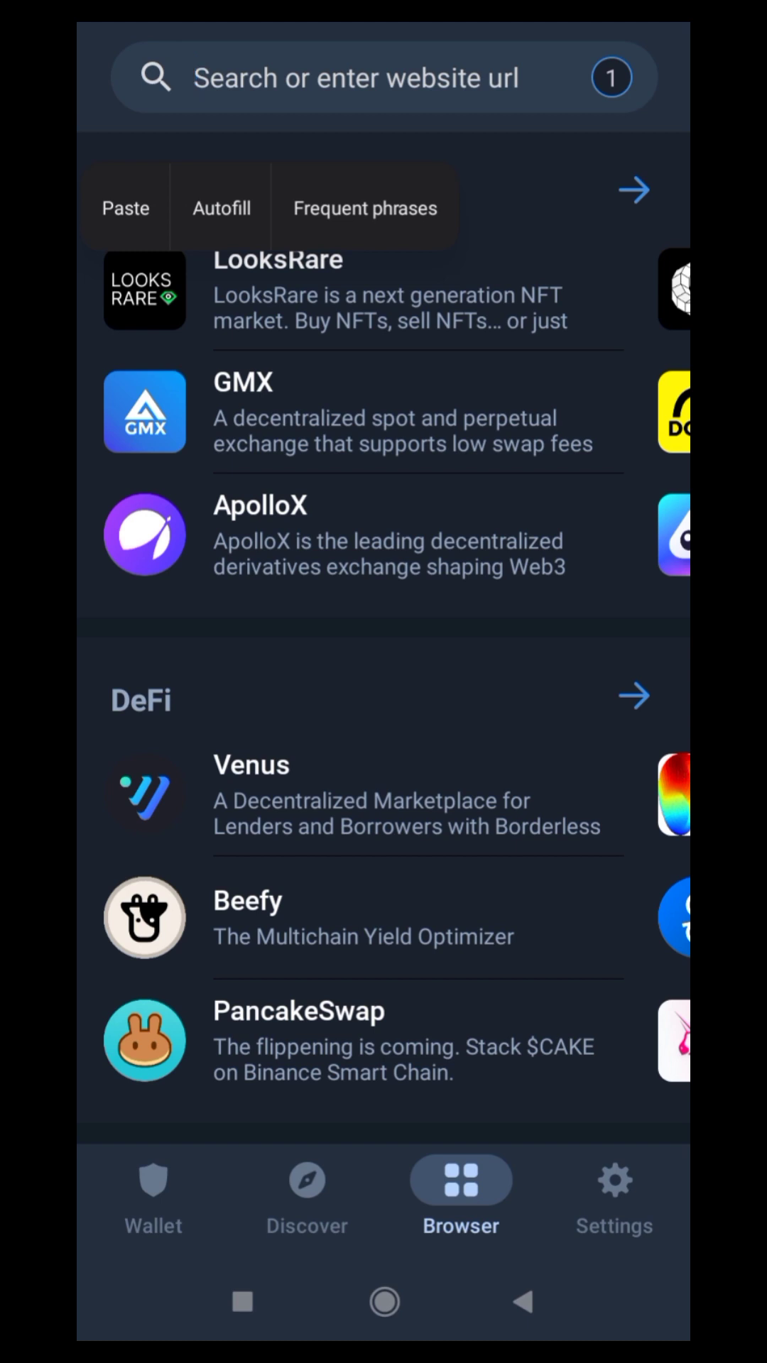
left_click(123, 208)
left_click(538, 78)
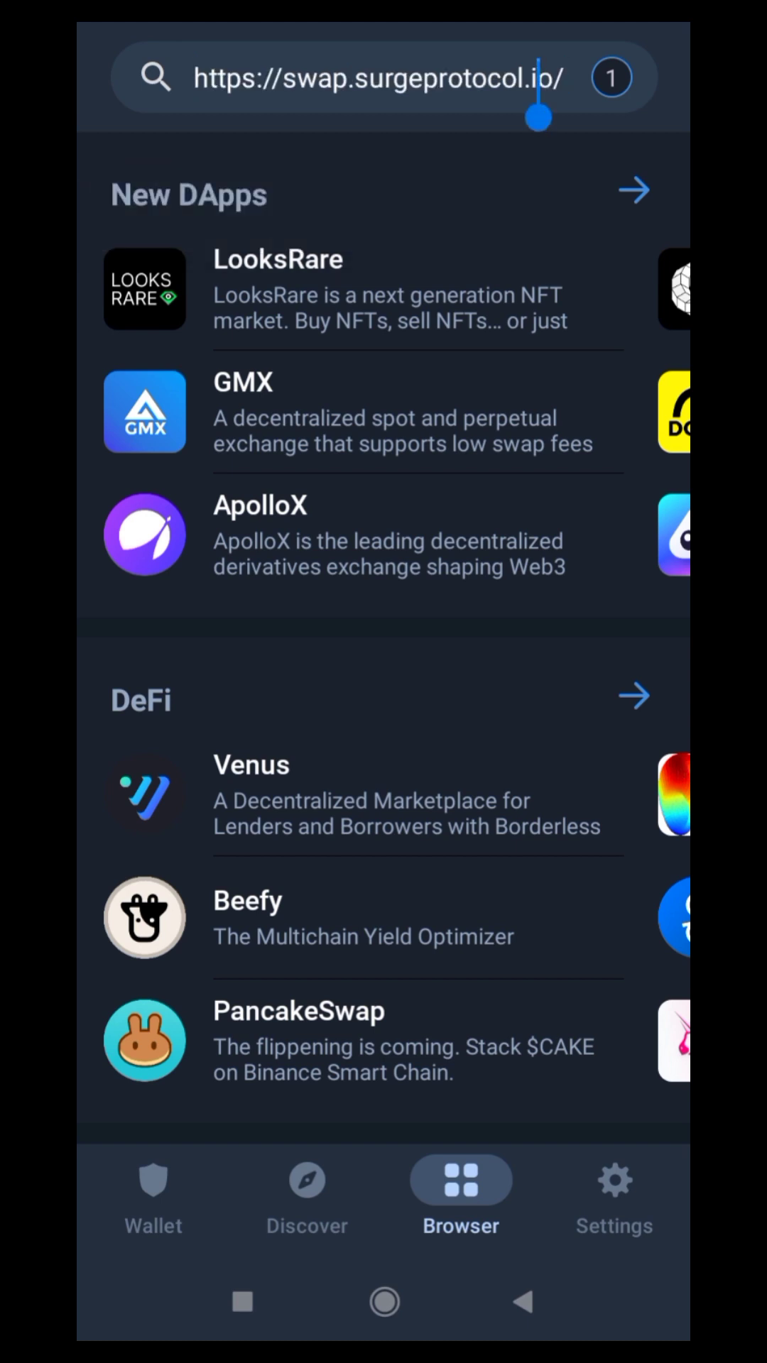
left_click(643, 1209)
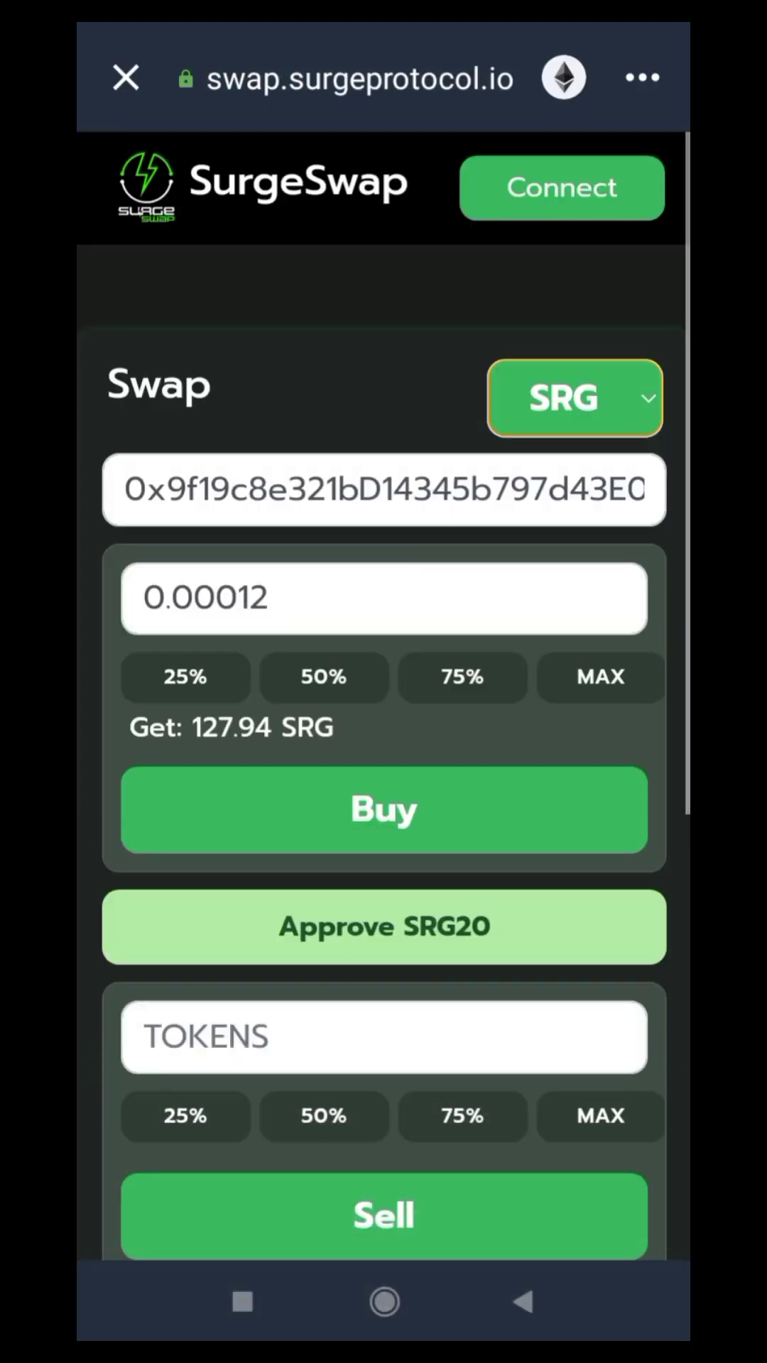
Connect the wallet to SurgeSwap on BNB Smart Chain and choose the SRG BSC token
left_click(564, 79)
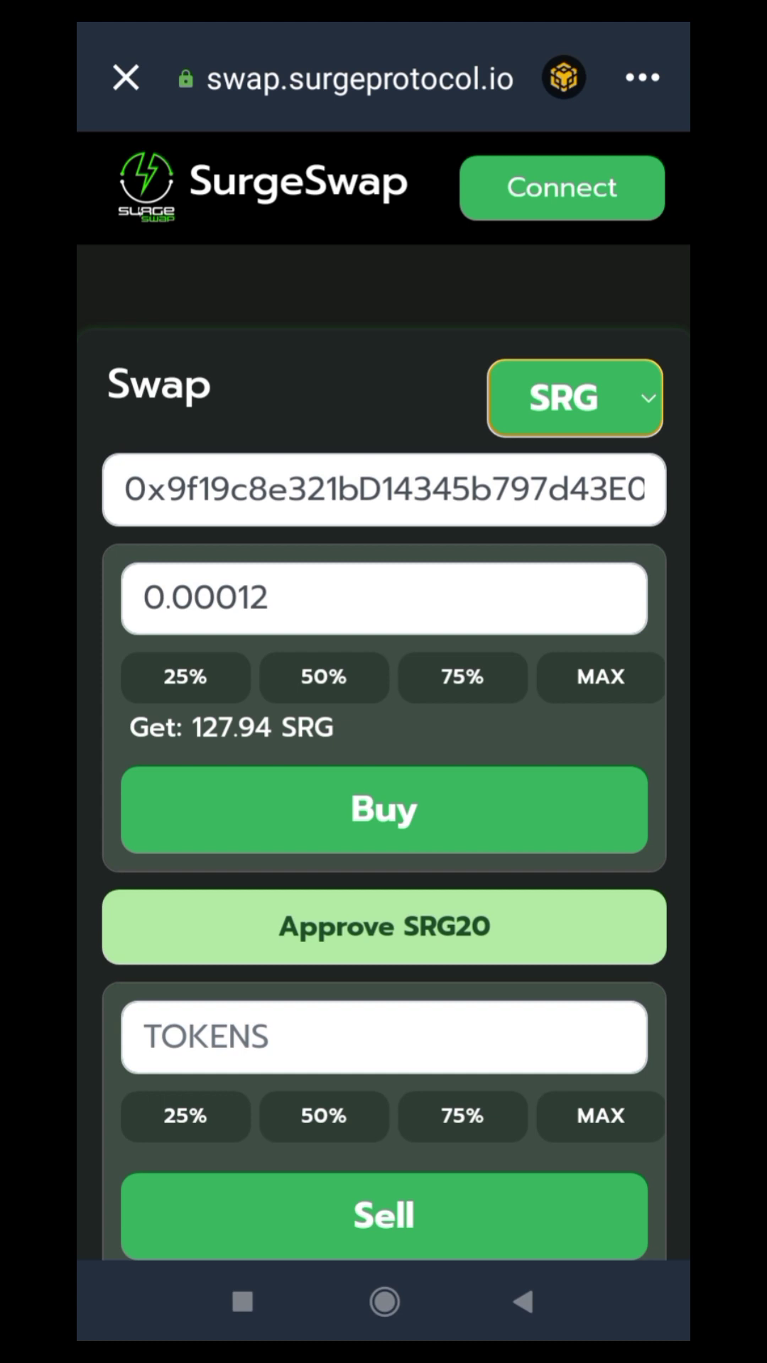
left_click(561, 187)
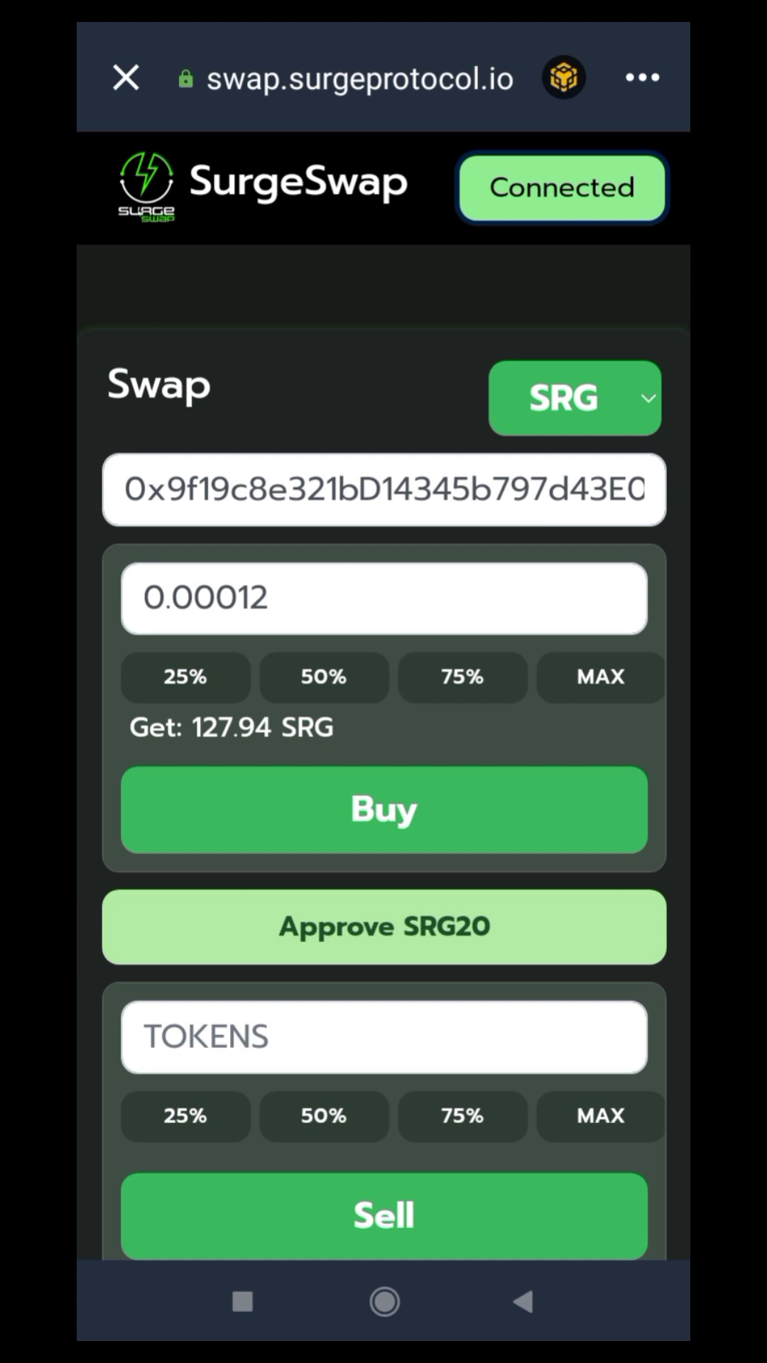
left_click(576, 397)
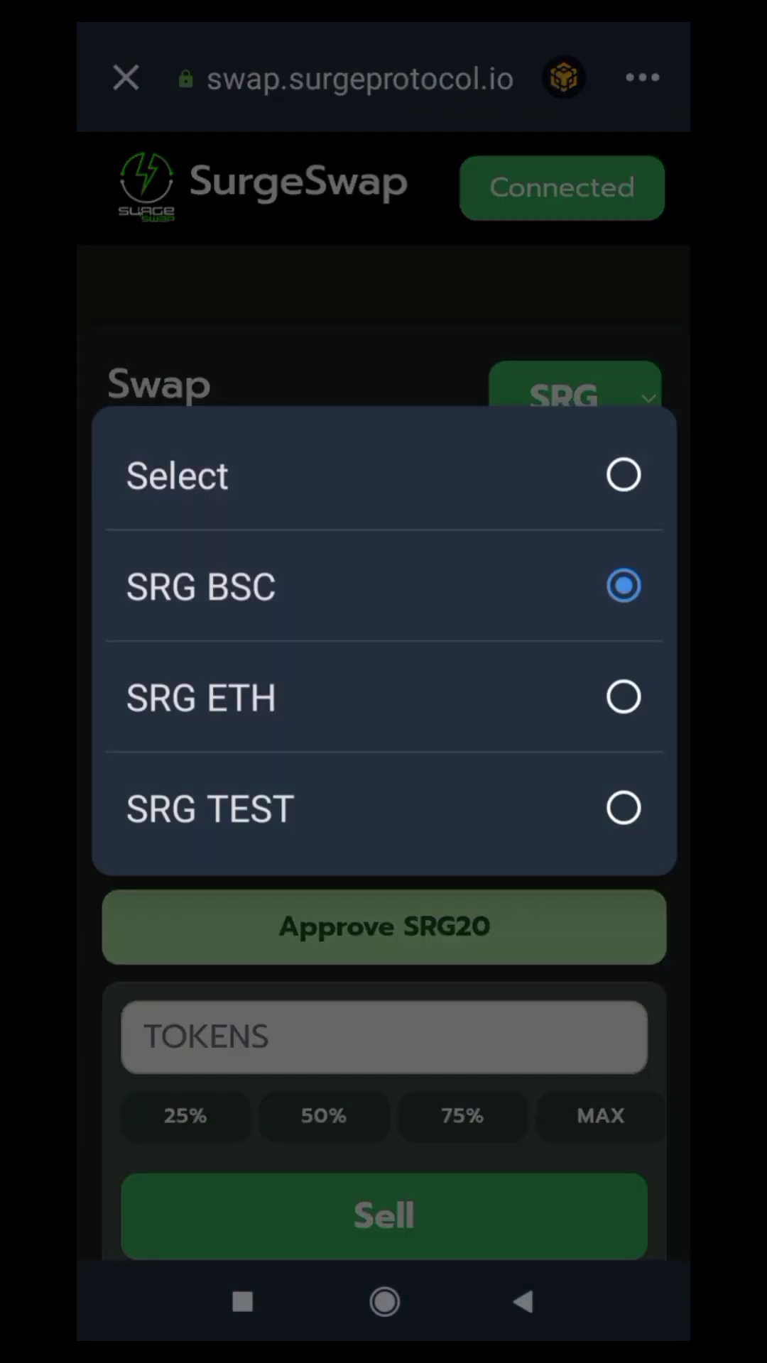
left_click(384, 586)
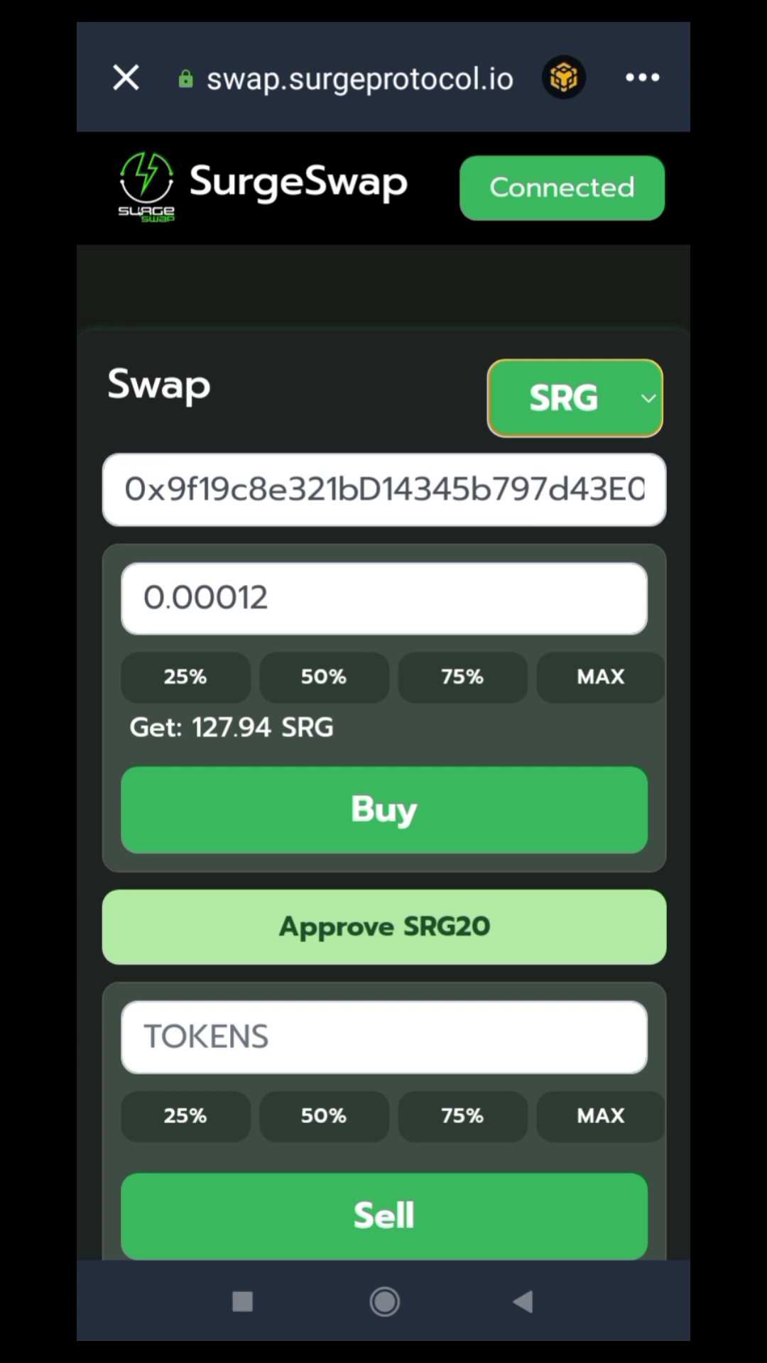
left_click(384, 927)
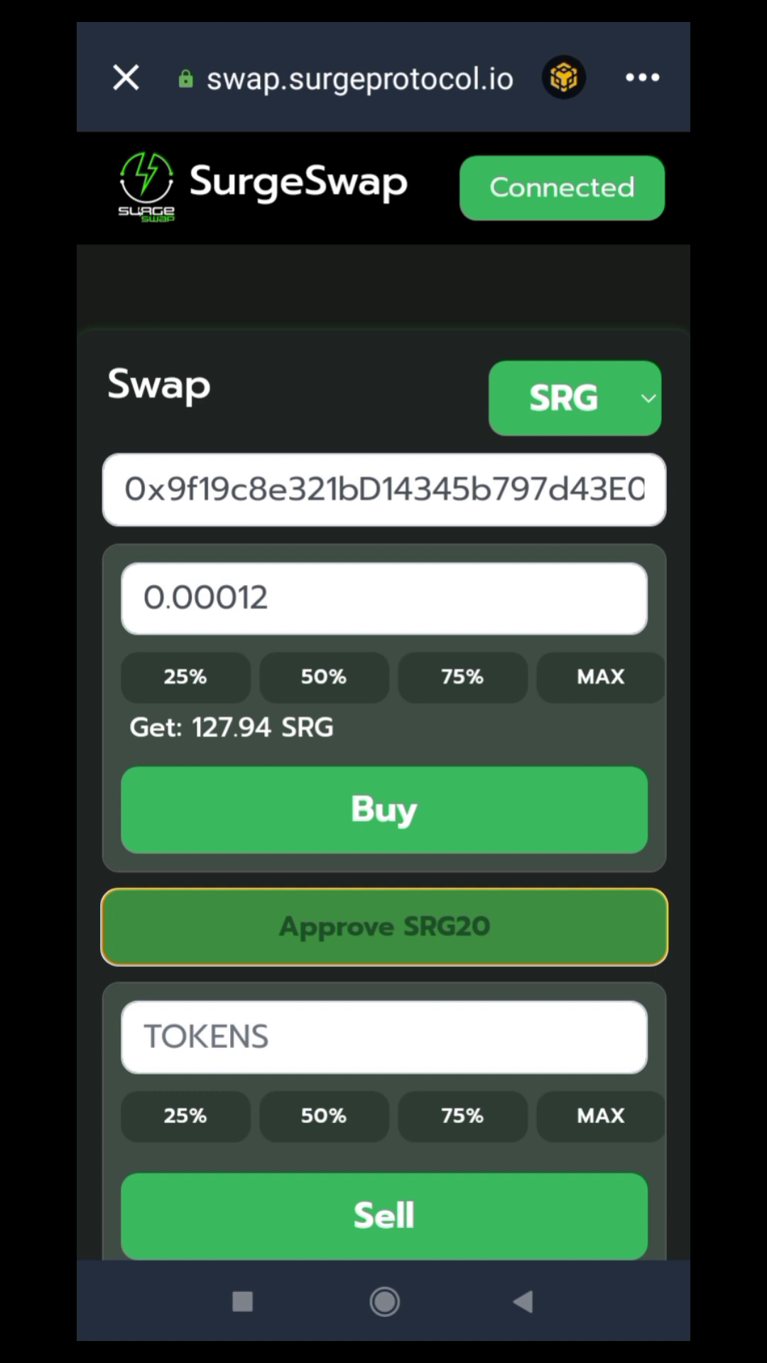
Delete digits from the buy amount using the numeric keyboard
left_click(384, 598)
key("BackSpace")
key("BackSpace")
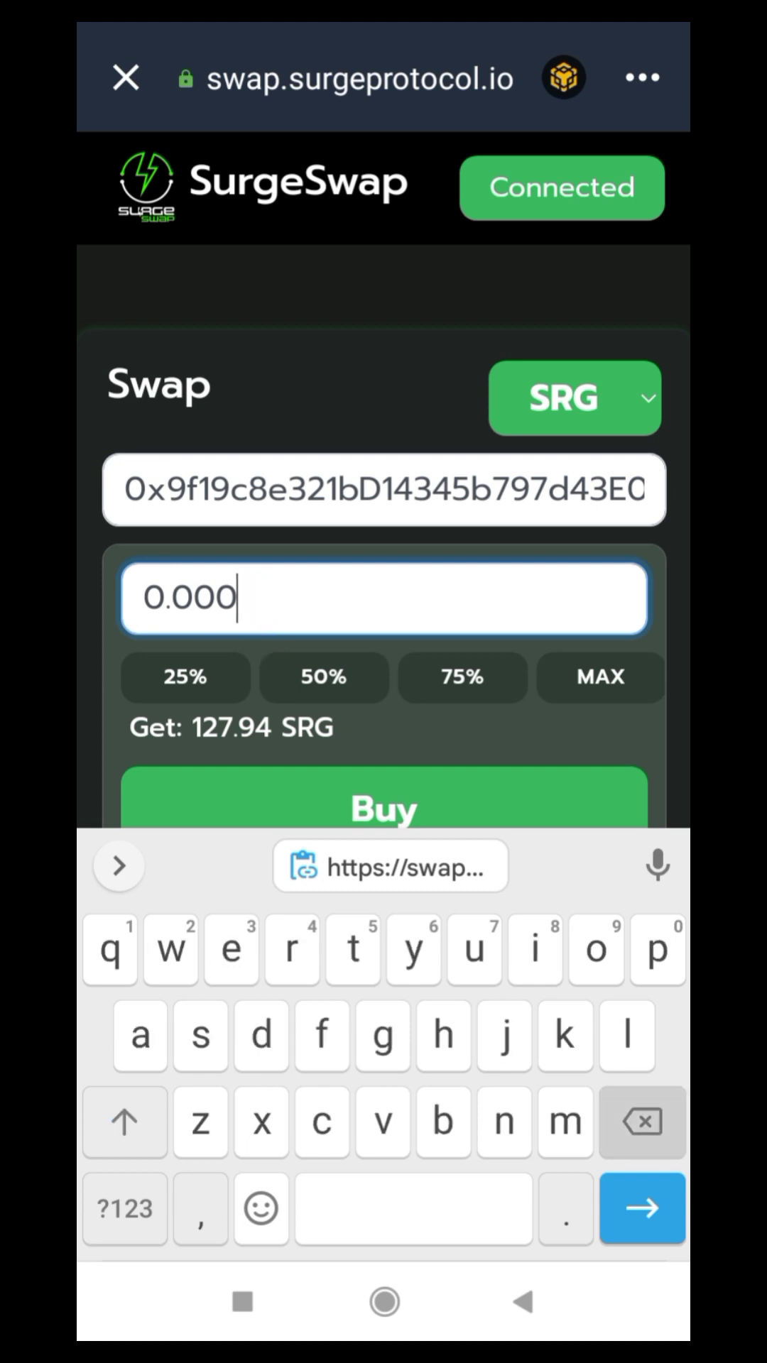
key("BackSpace")
key("BackSpace")
left_click(125, 1209)
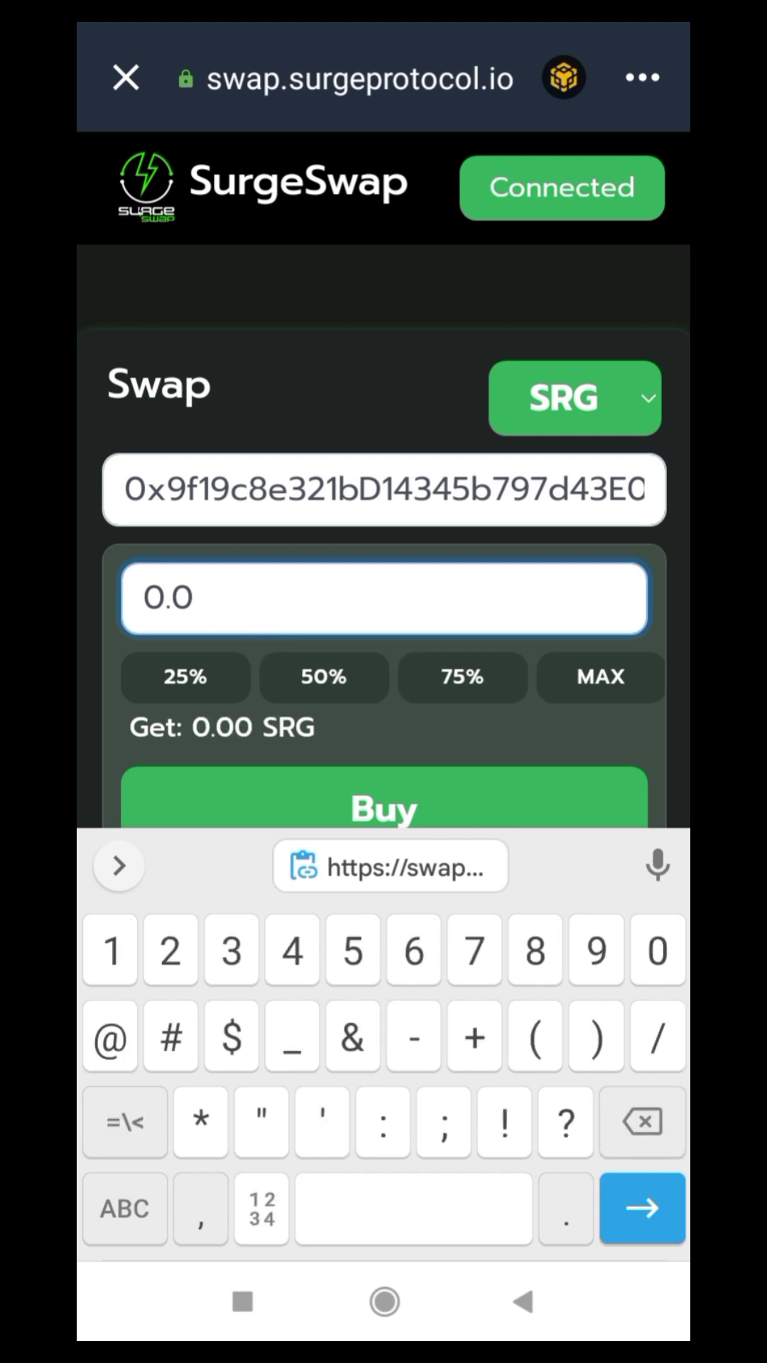
type("001")
type("2")
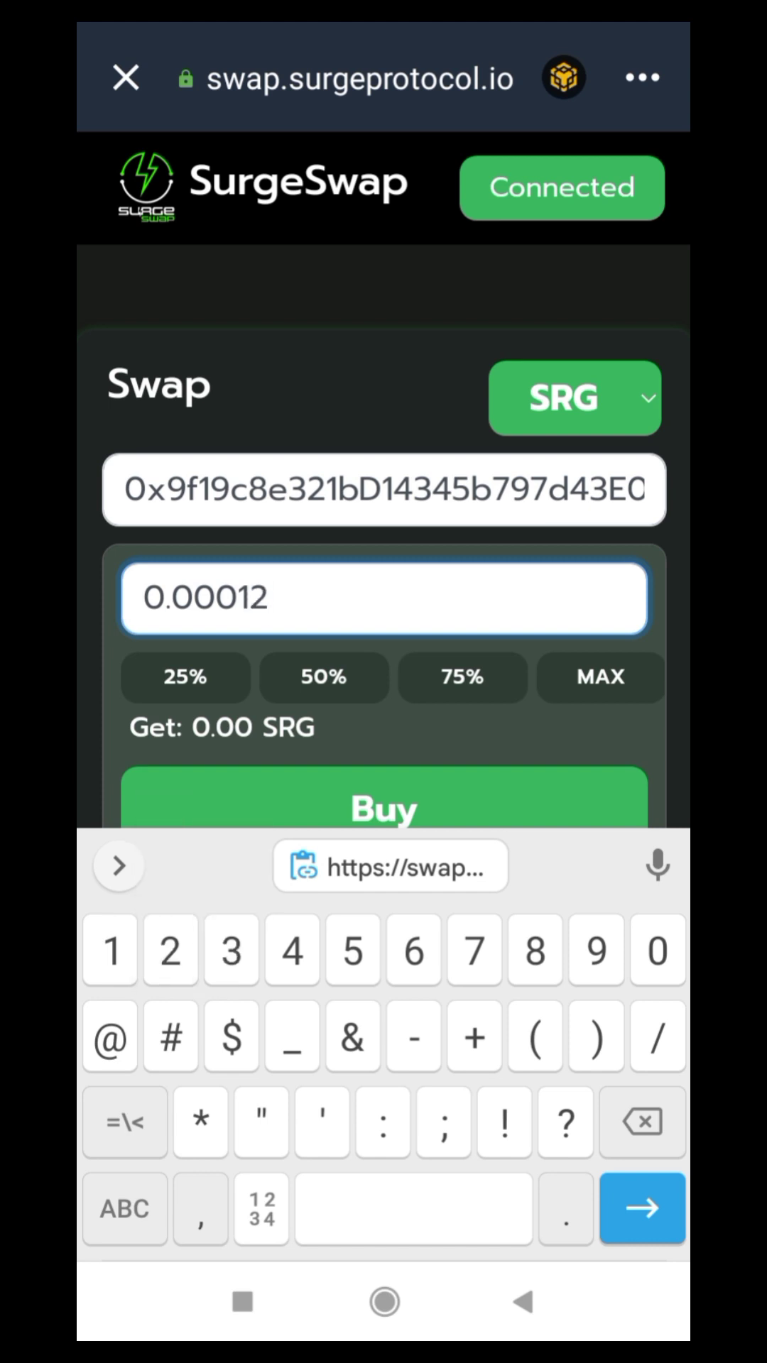
type("3")
left_click(522, 1303)
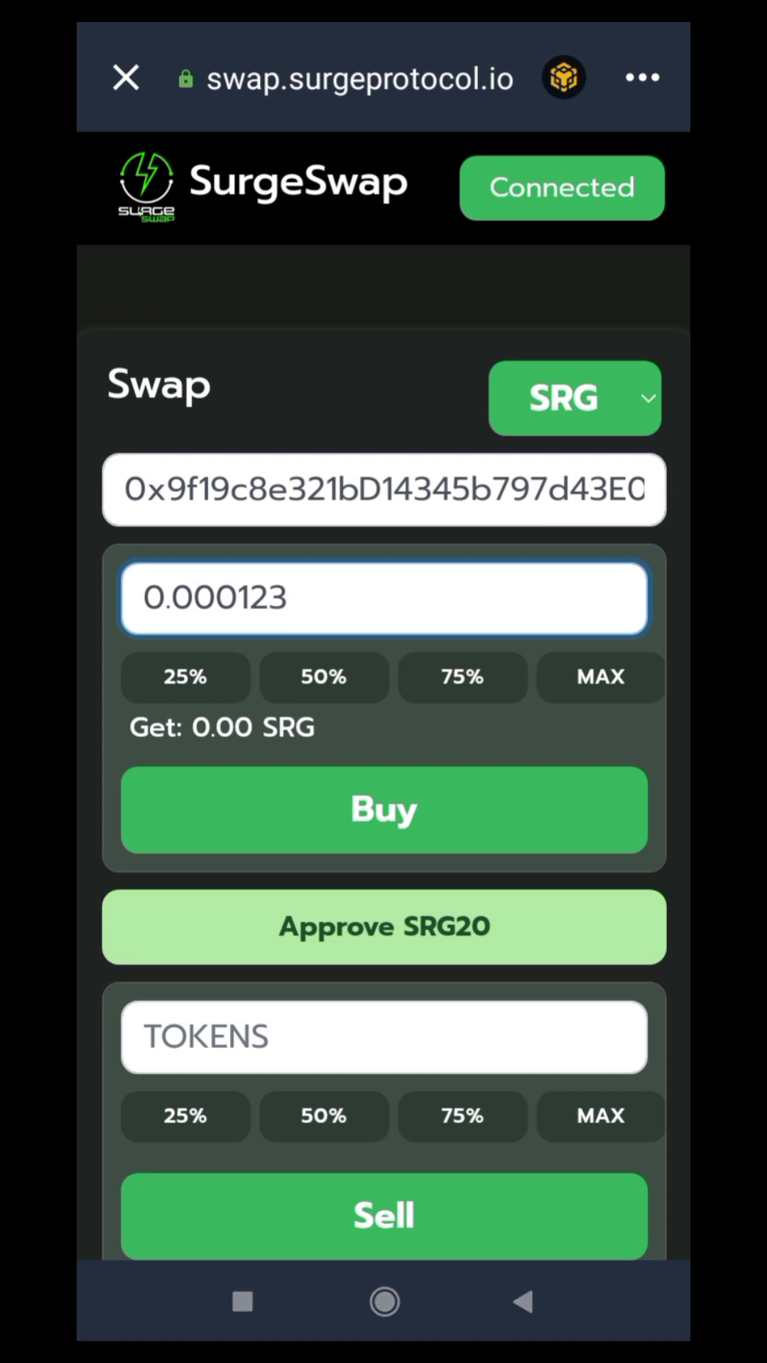
Try the 50%, 25% and MAX presets for the buy amount
left_click(288, 598)
left_click(324, 676)
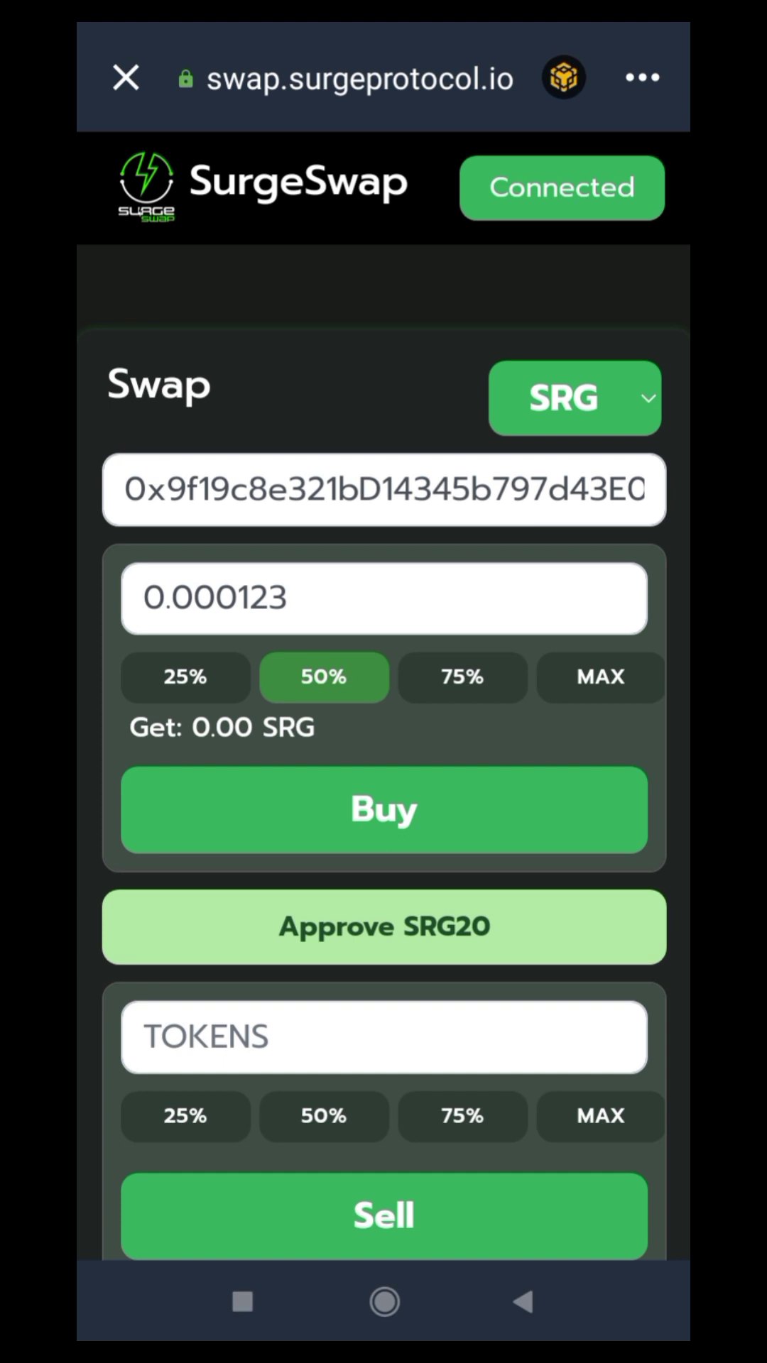
left_click(185, 677)
left_click(324, 677)
left_click(600, 677)
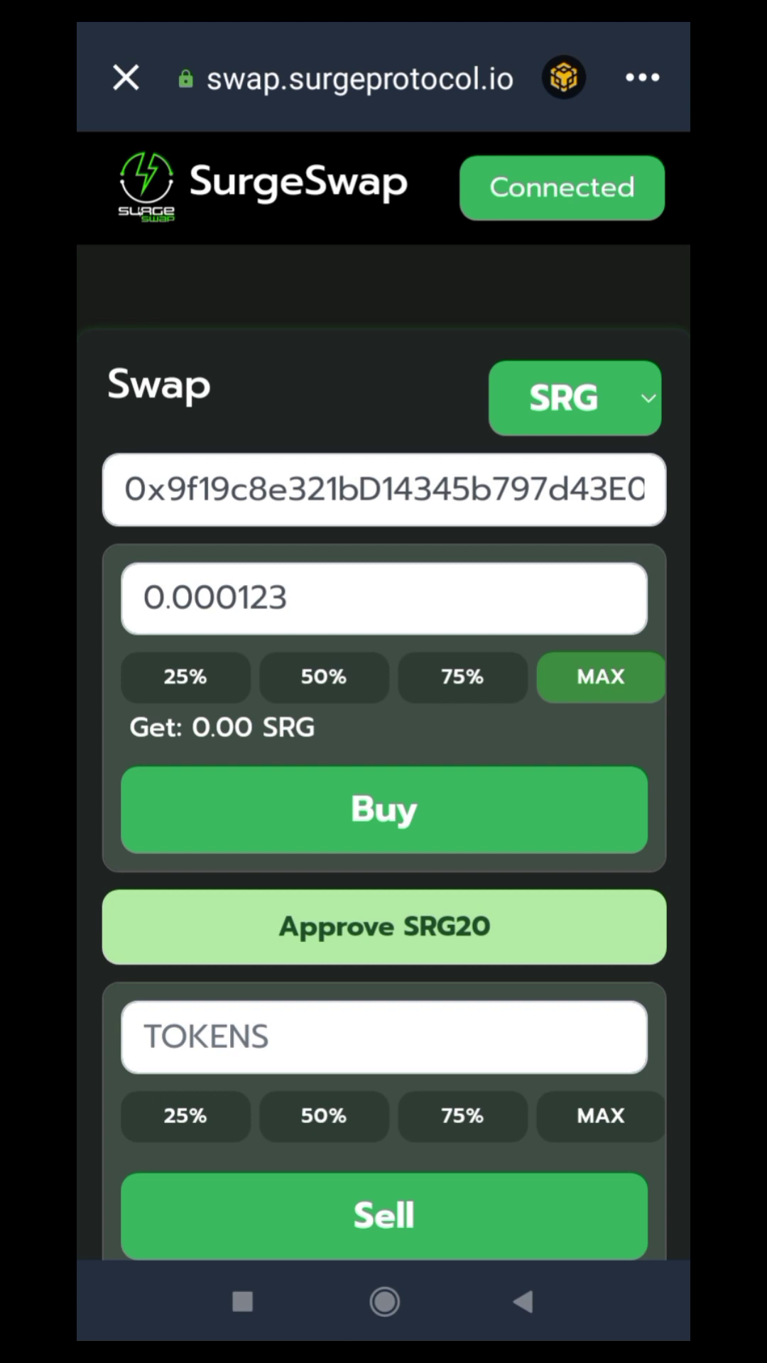
Trim the full-balance amount down to 0.003651, quoting 59.77 SRG
left_click(287, 598)
left_click(324, 676)
left_click(601, 677)
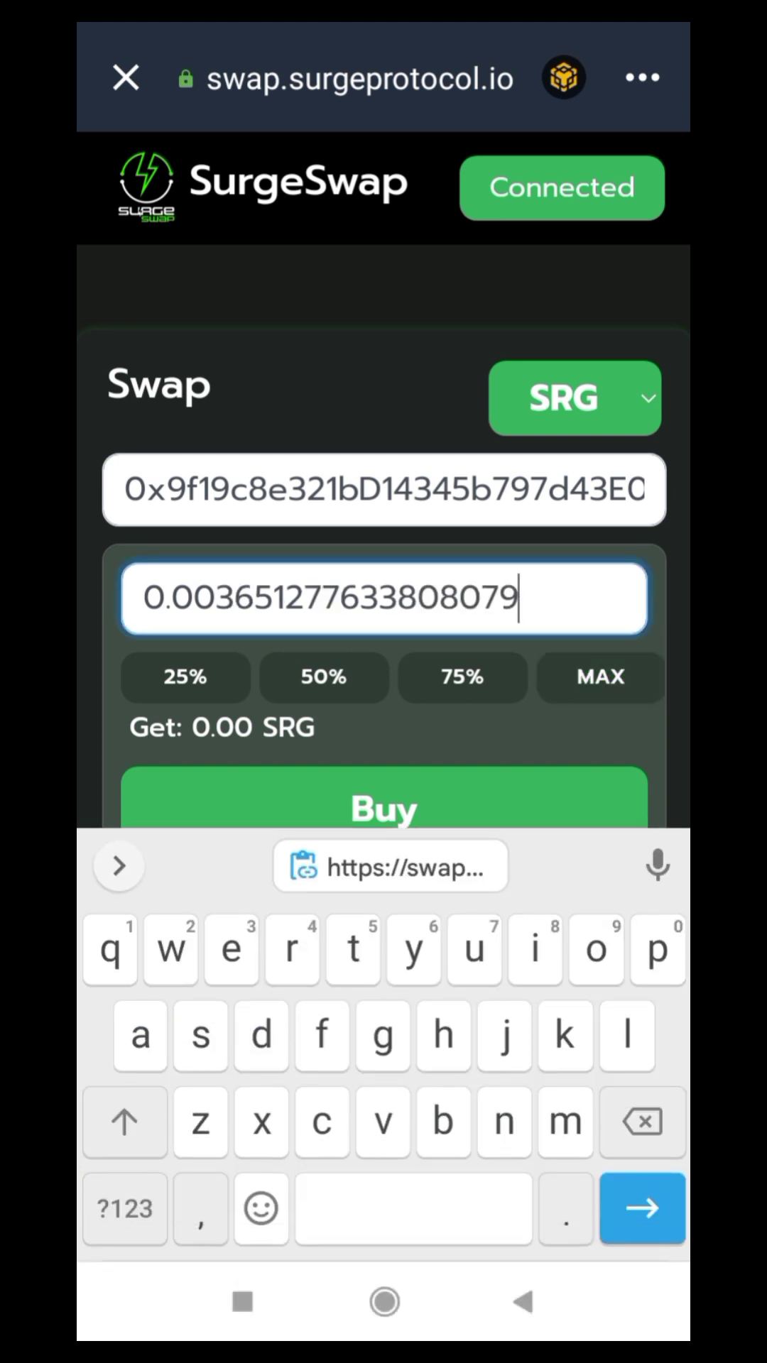
key("BackSpace")
key("BackSpace")
key("BackSpace")
key("BackSpace")
key("BackSpace")
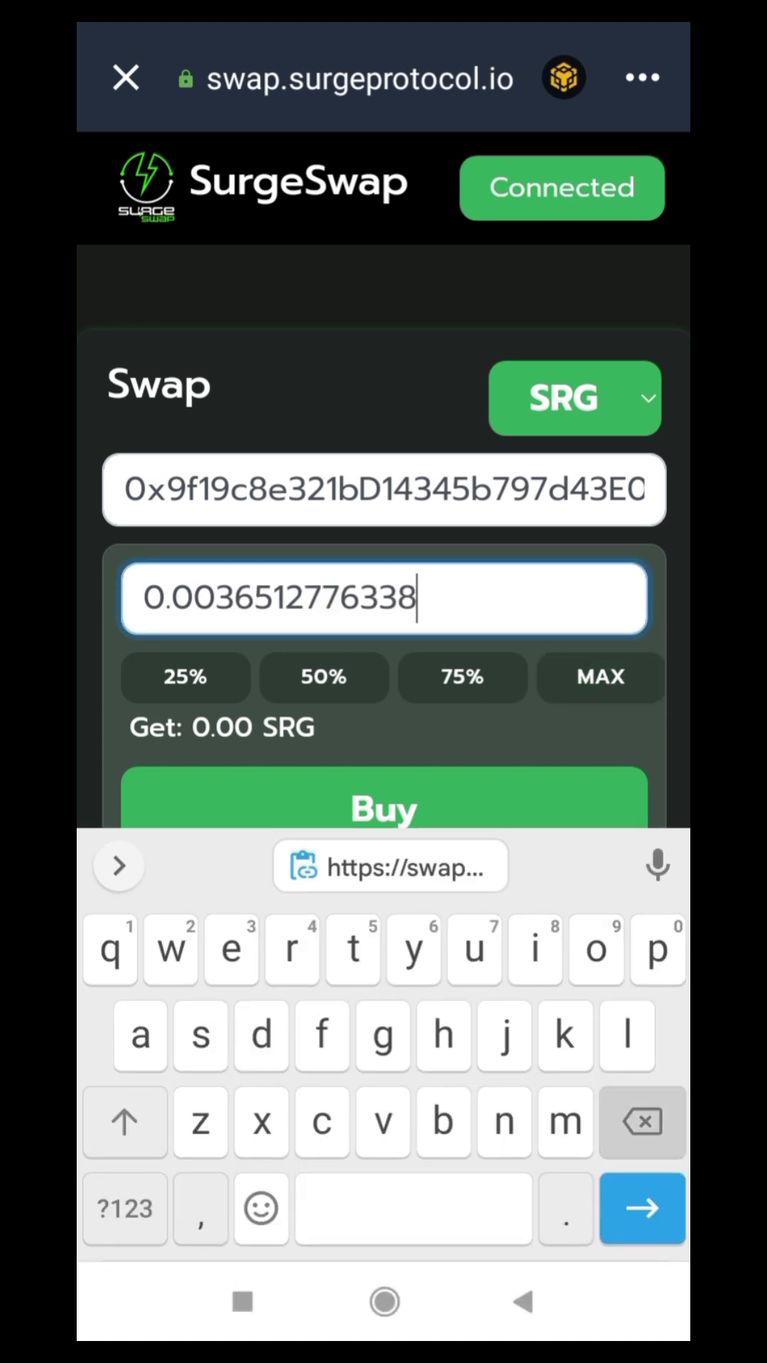
key("BackSpace")
key("BackSpace")
key("BackSpace")
key("BackSpace")
key("BackSpace")
key("BackSpace")
key("BackSpace")
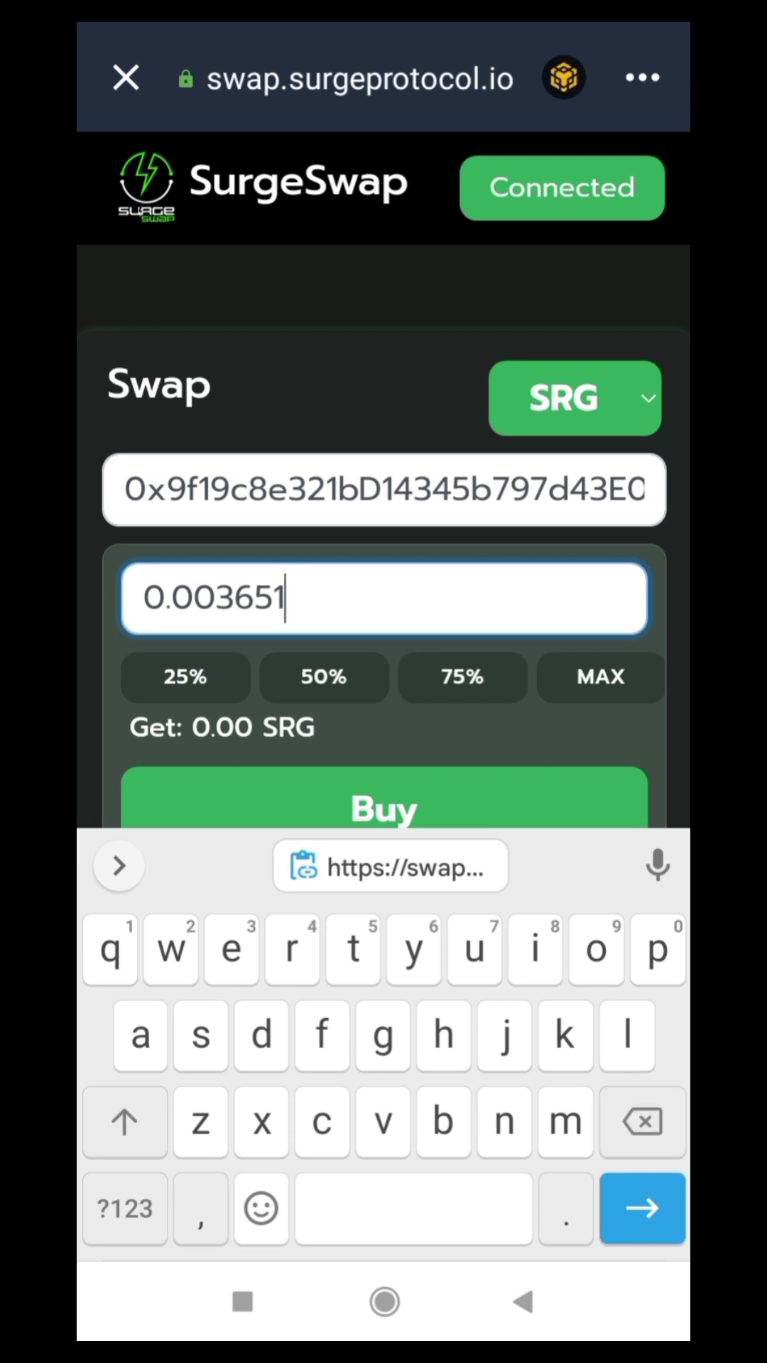
key("Escape")
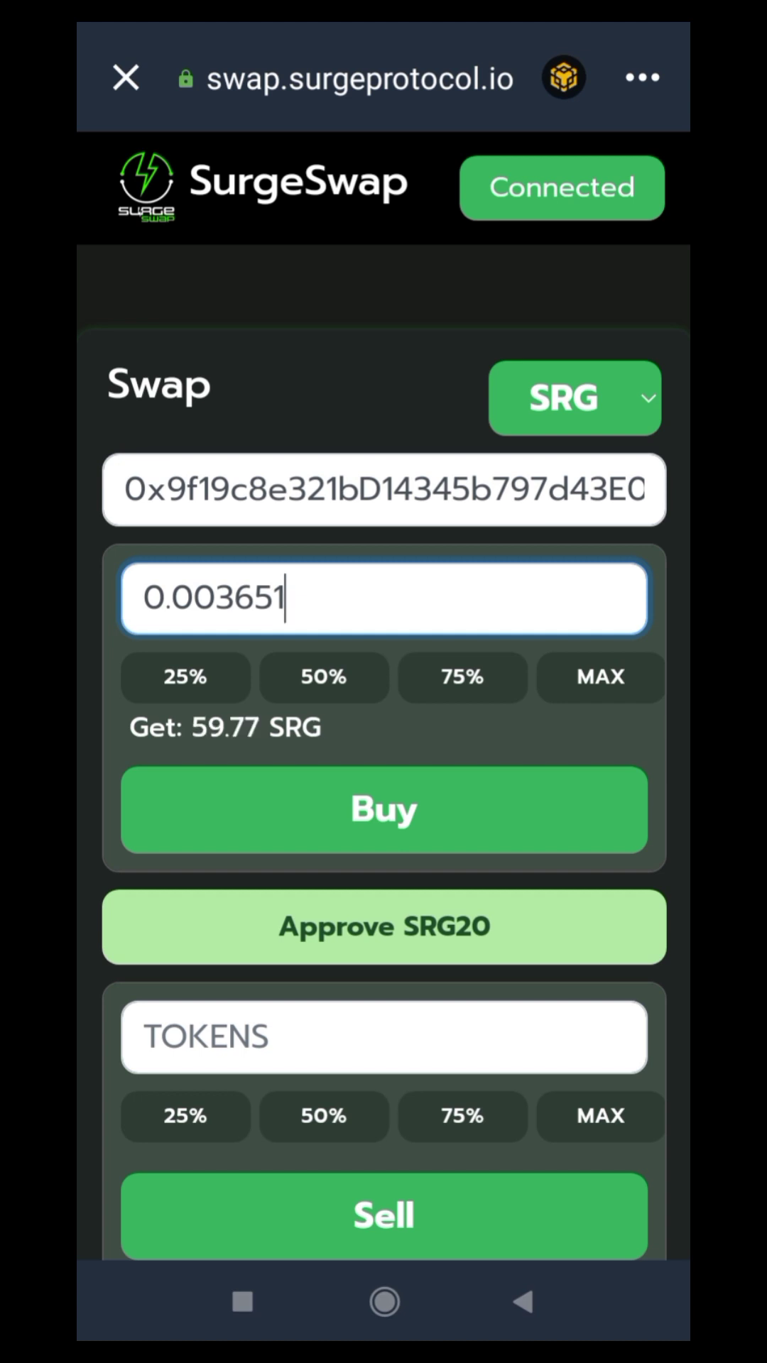
Submit the SRG buy, which shows a 0.003651 BNB contract call with insufficient balance
left_click(385, 809)
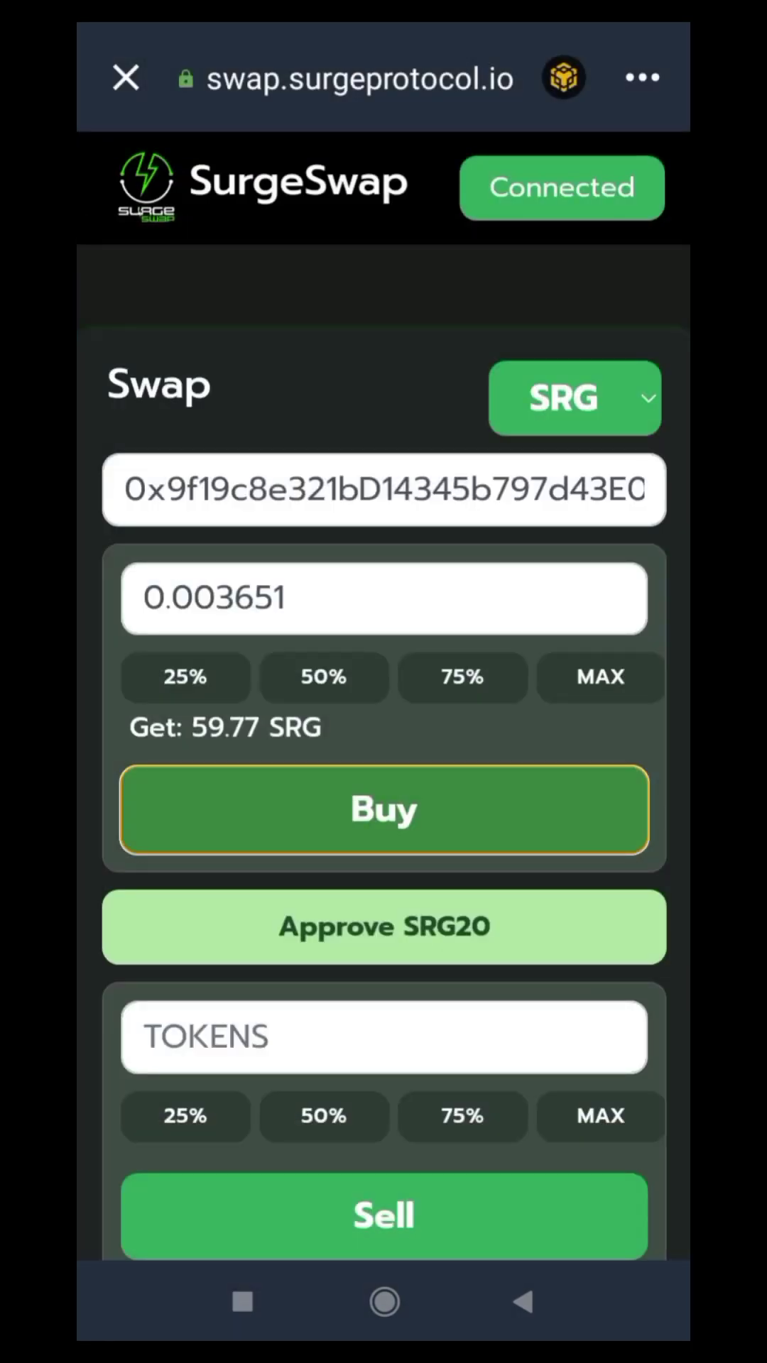
Close SurgeSwap and open the Surgex (SEX) token page from the wallet's token list
left_click(125, 77)
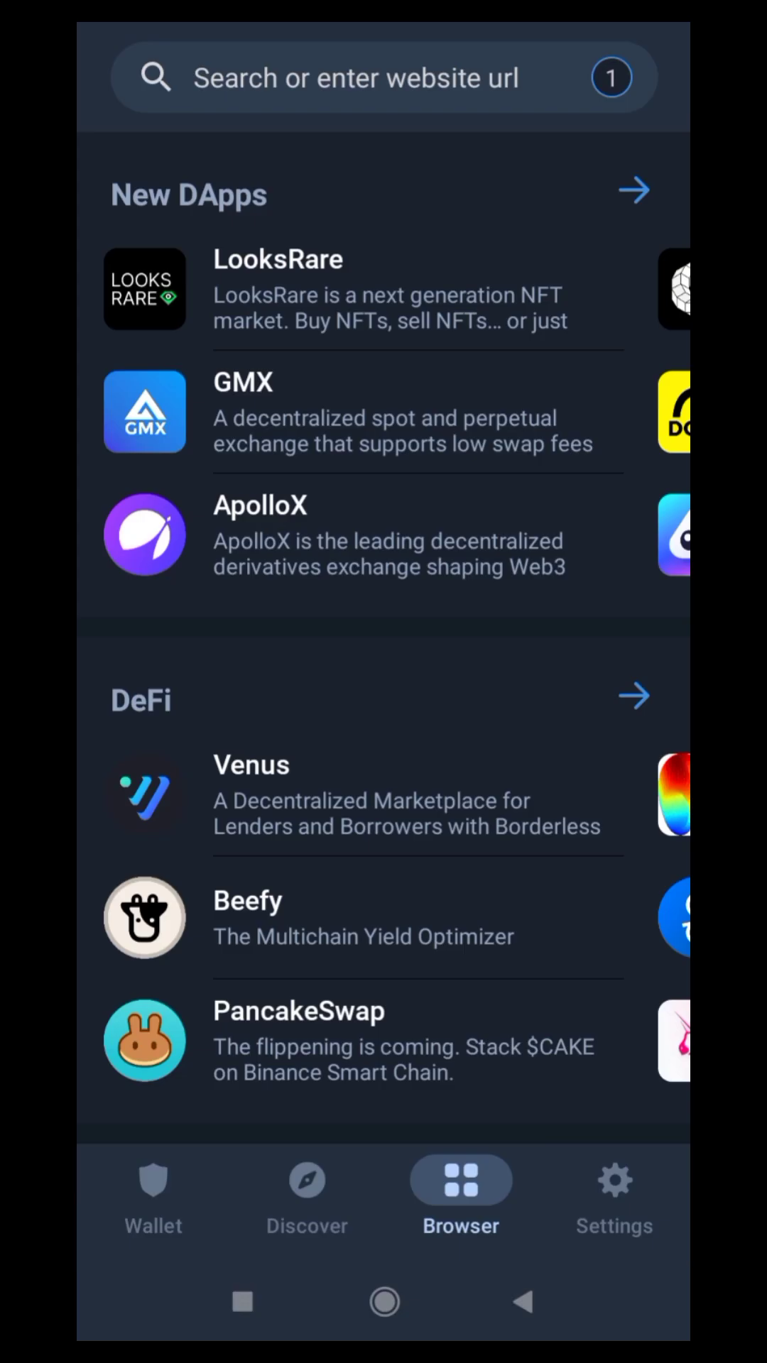
left_click(153, 1194)
scroll(385, 746, "down", 3)
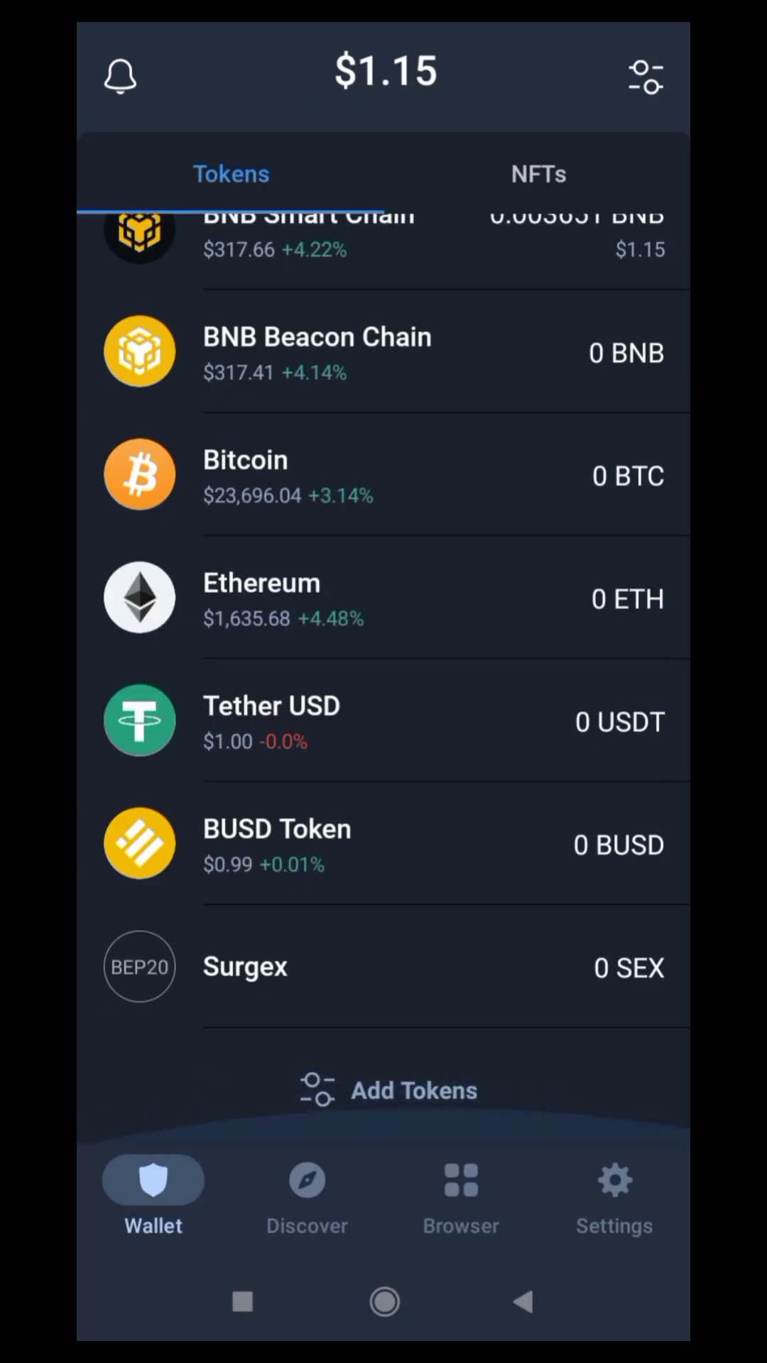
left_click(266, 969)
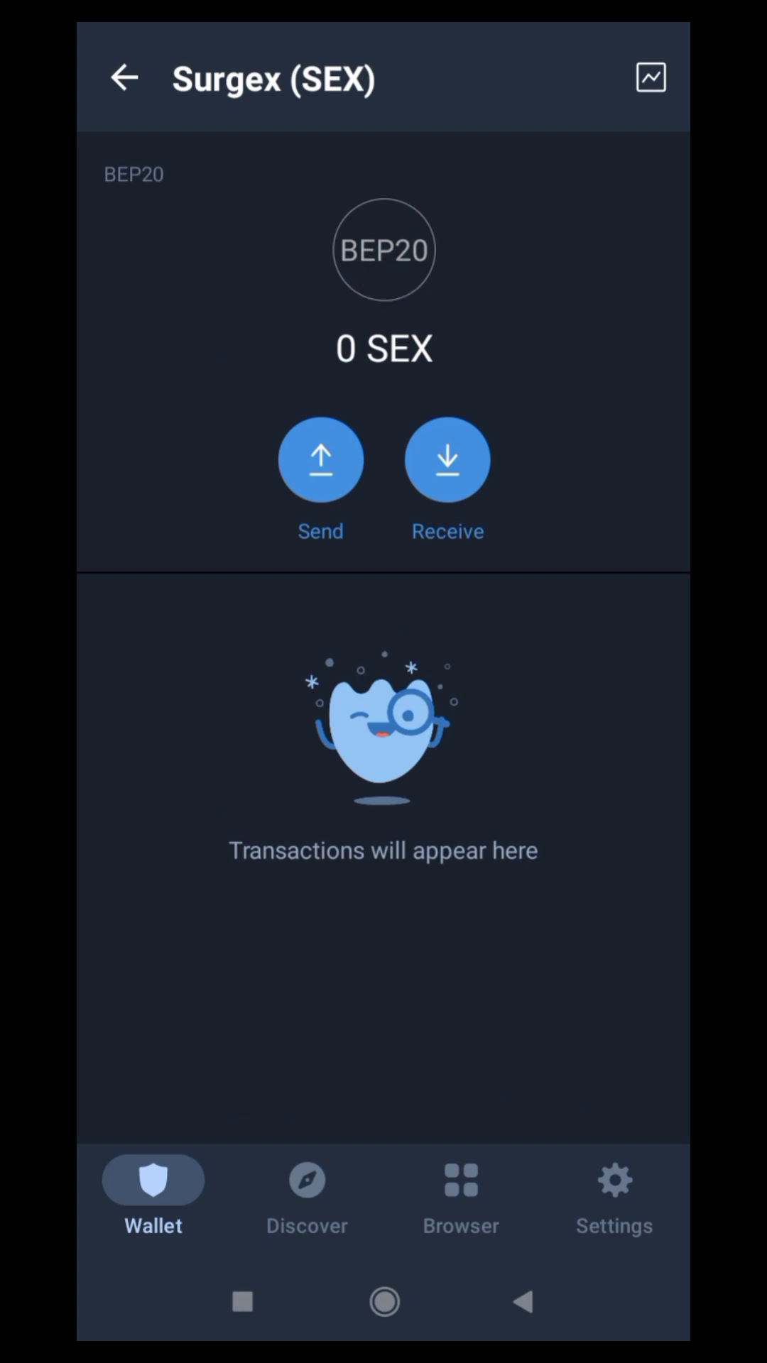
scroll(385, 746, "down", 3)
scroll(384, 639, "up", 3)
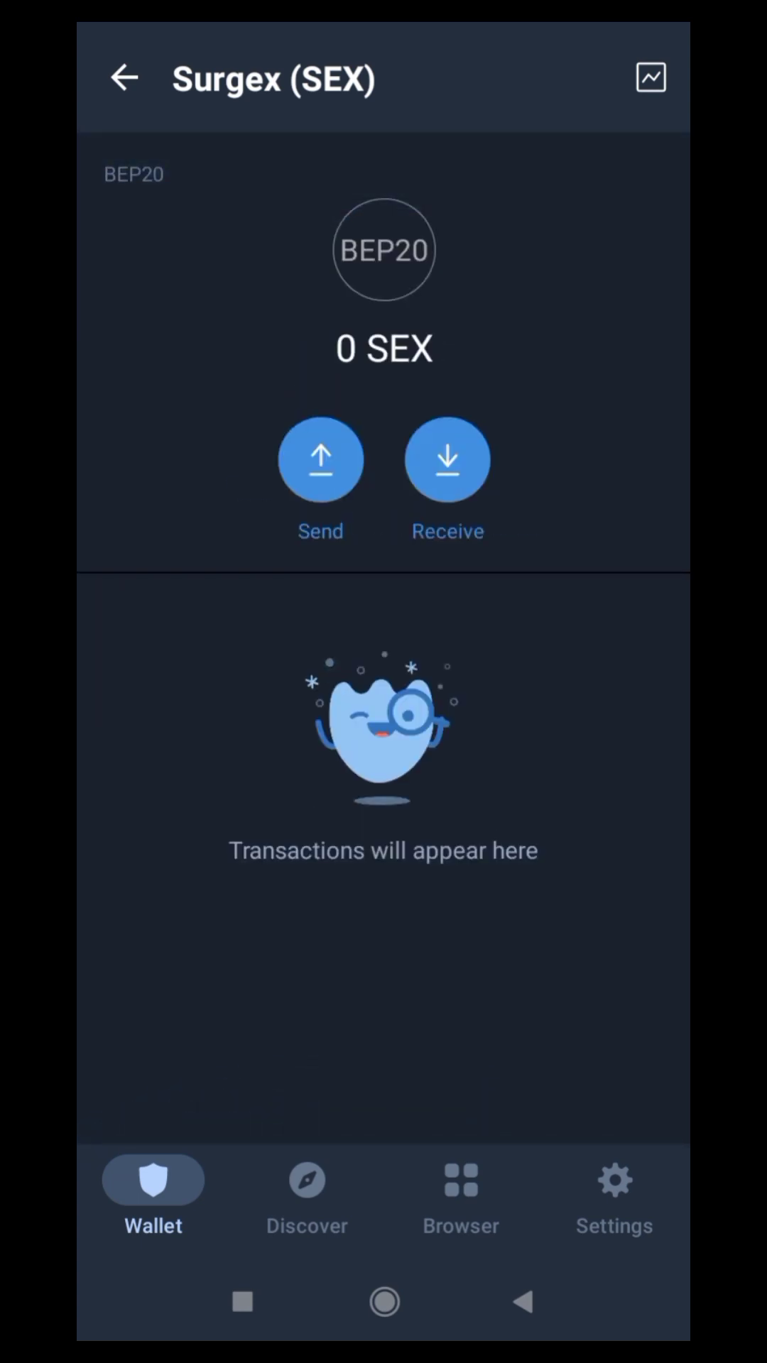